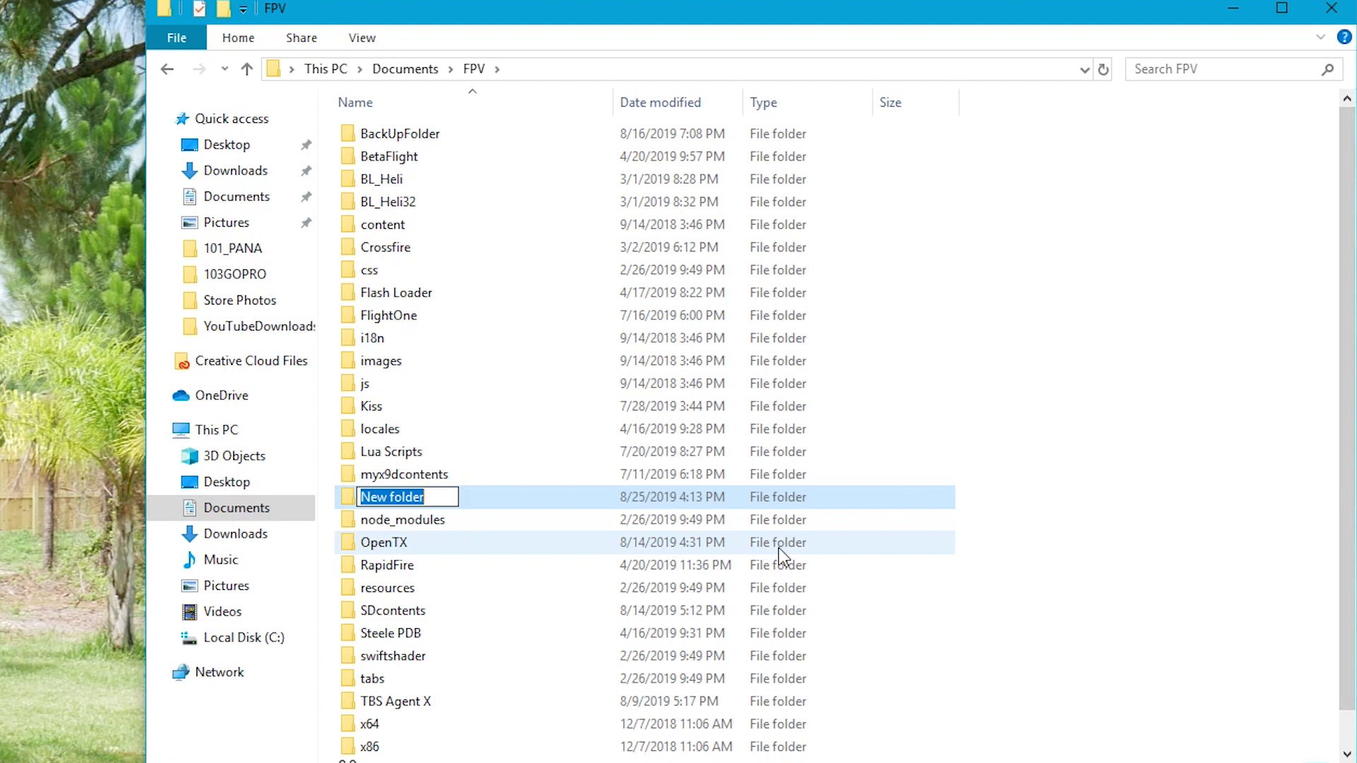
Name the new folder SplashScreen, open it, and move its window to the top-left
type("Splash")
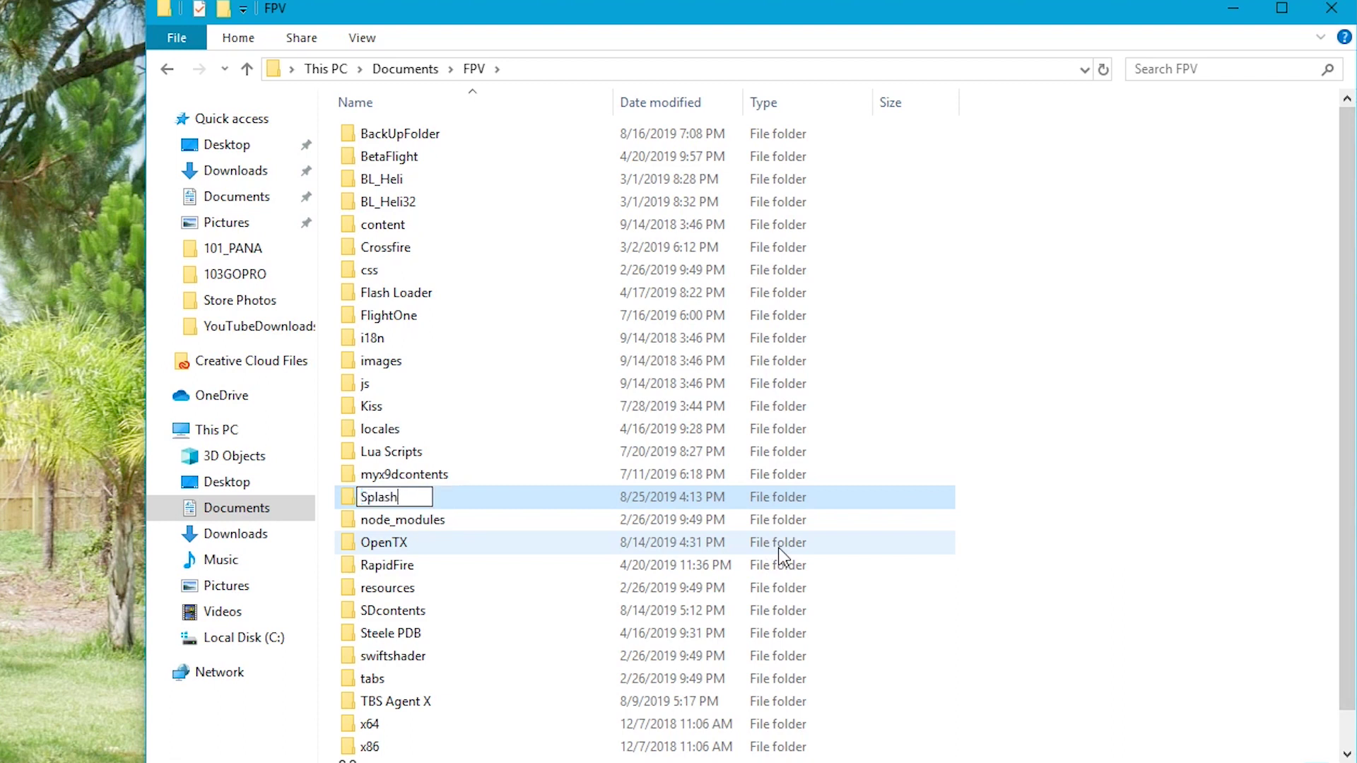
type("Screen")
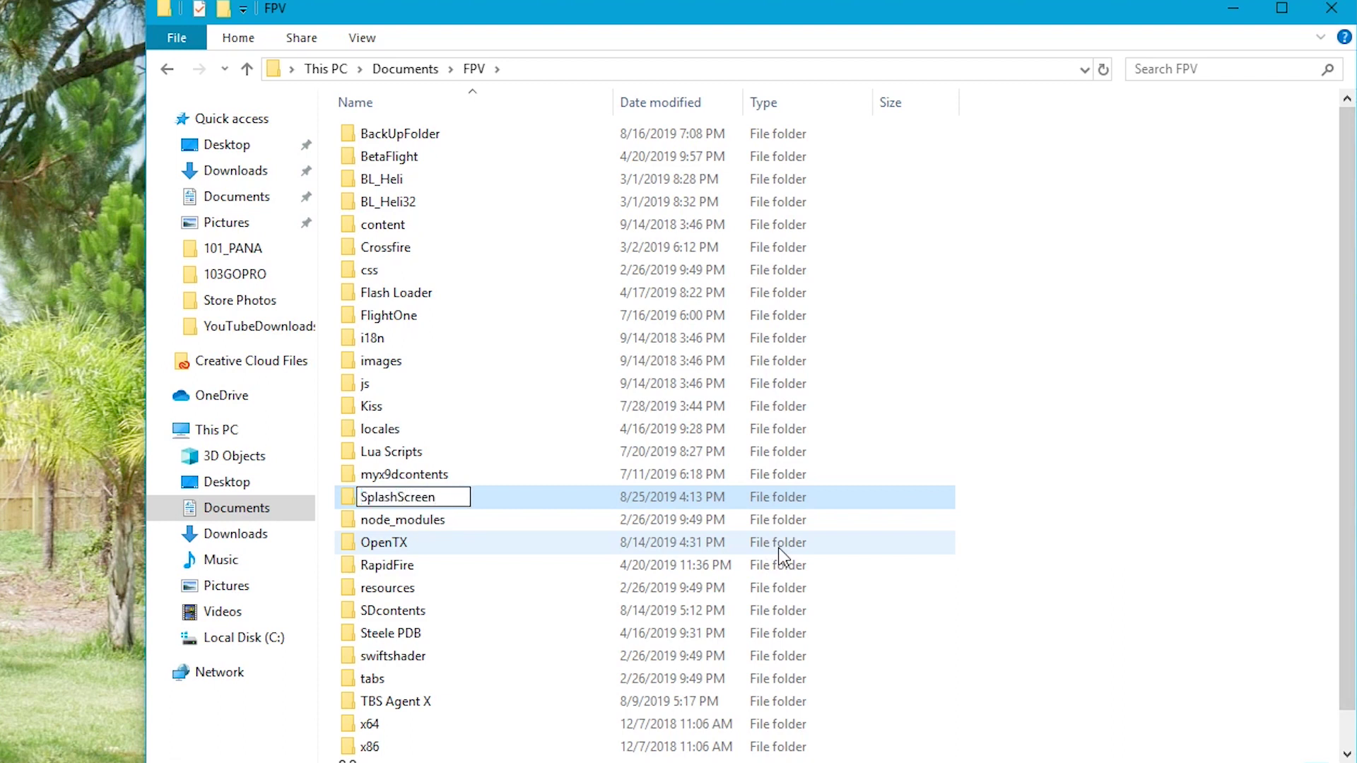
left_click(1251, 414)
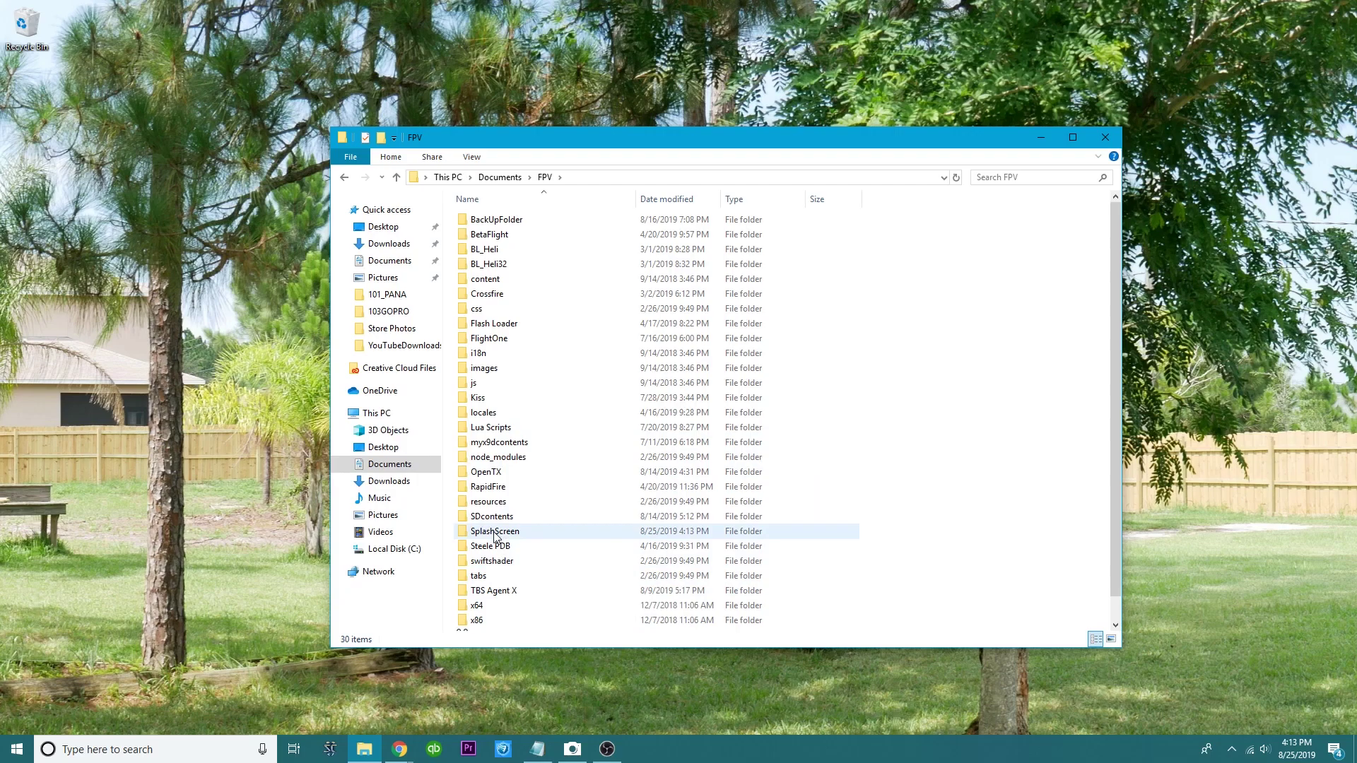
double_click(400, 612)
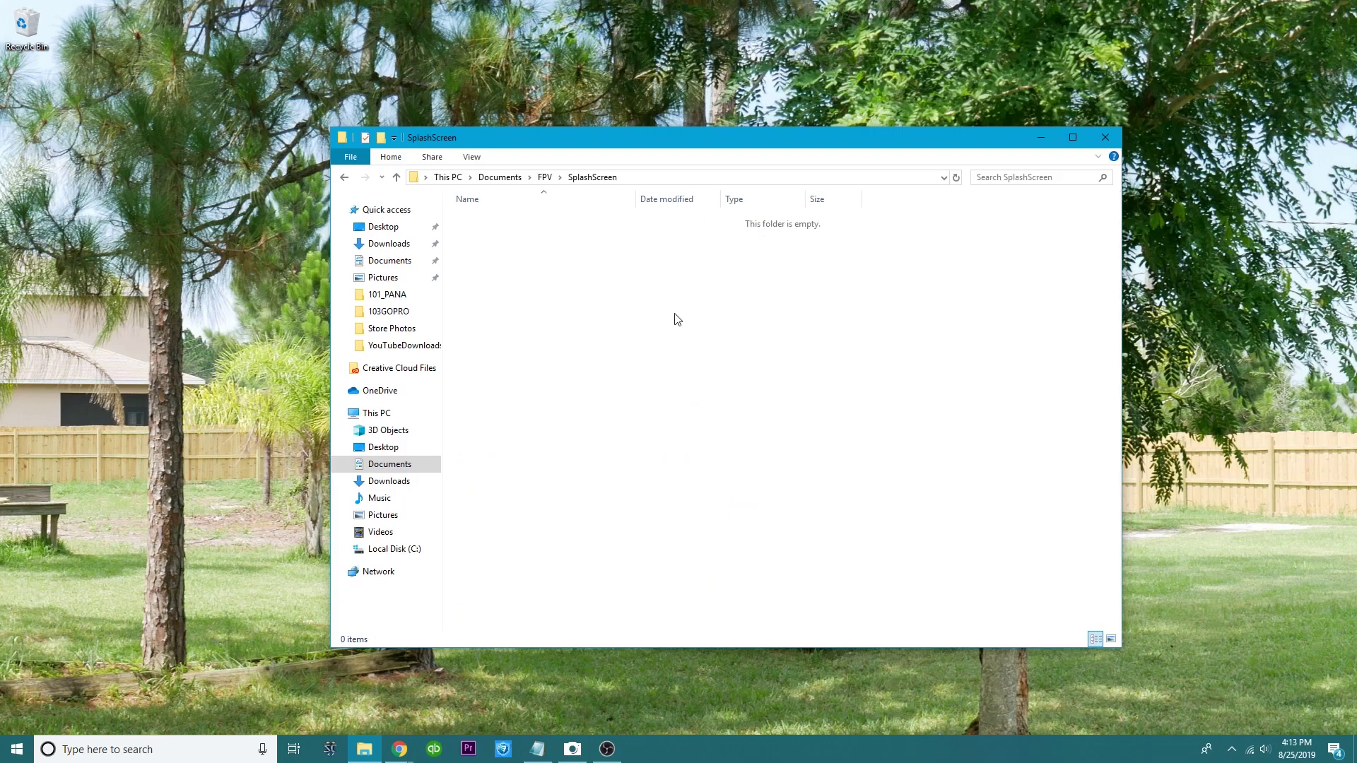
left_click_drag(587, 137, 307, 34)
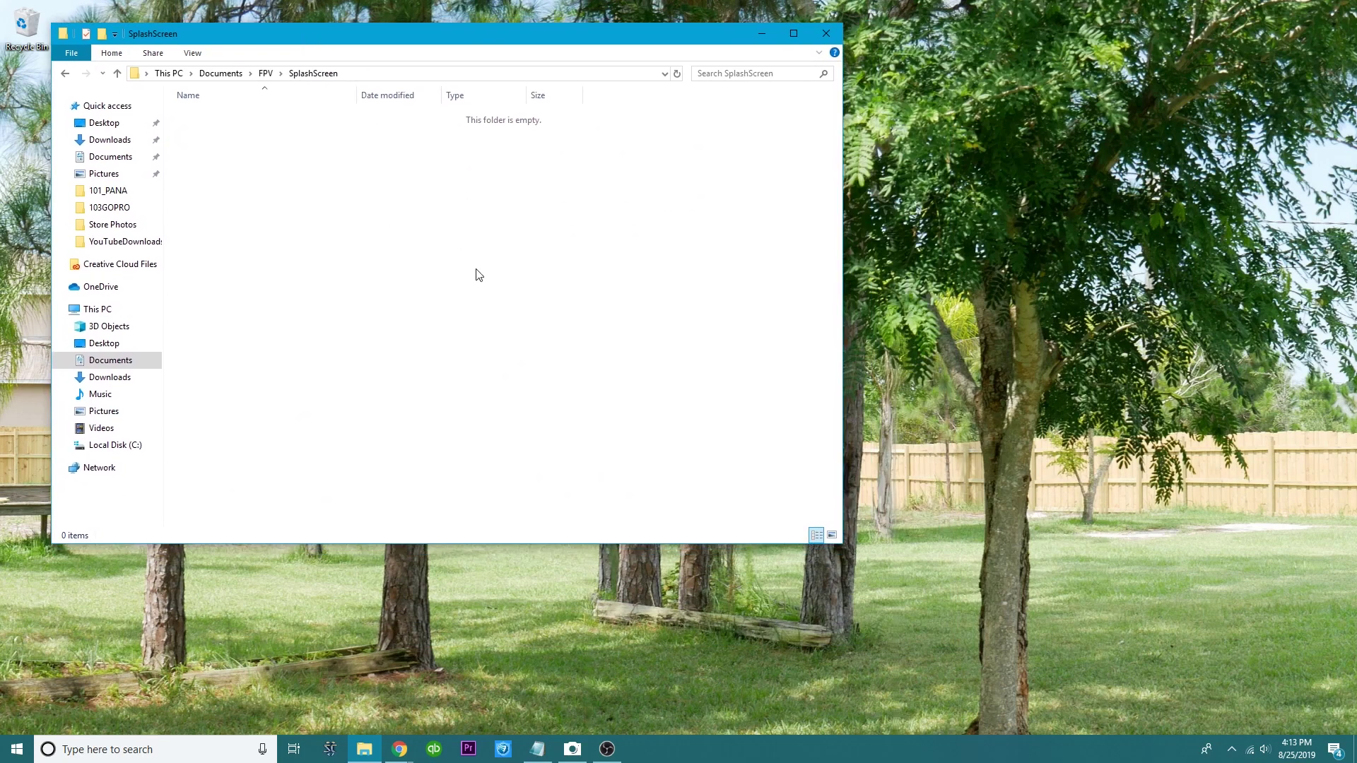
Launch Paint by searching 'paint' from the taskbar search box
left_click(124, 752)
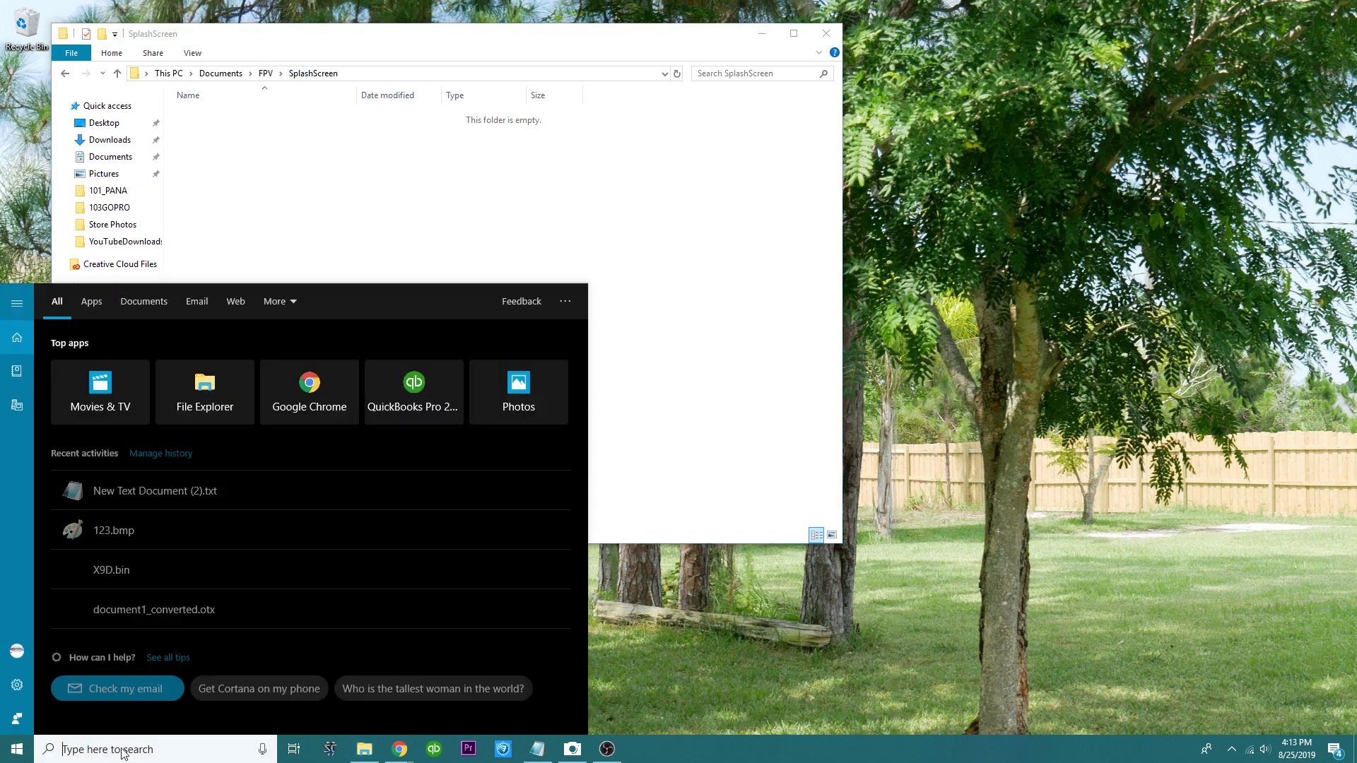
type("paint")
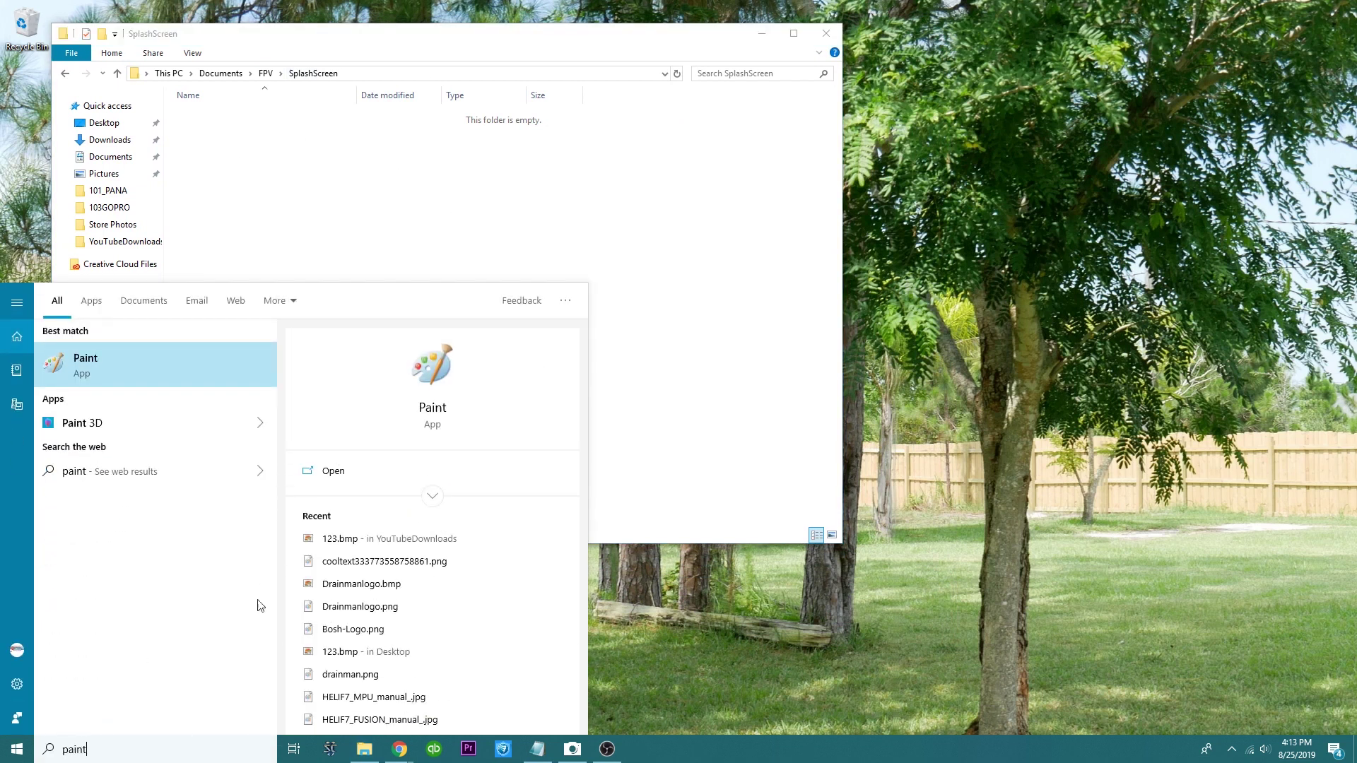
left_click(440, 392)
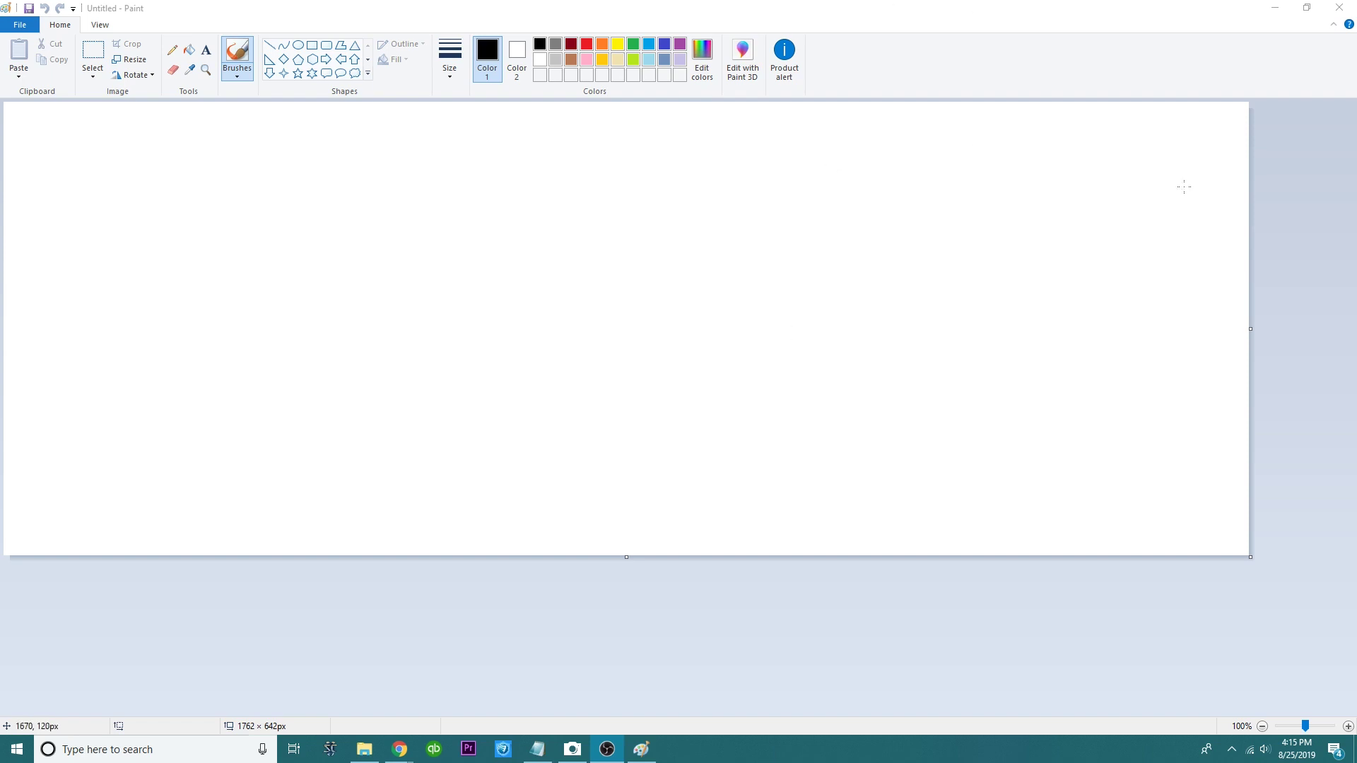
Bring the Chrome window with the logo generator forward and maximize it
left_click(399, 749)
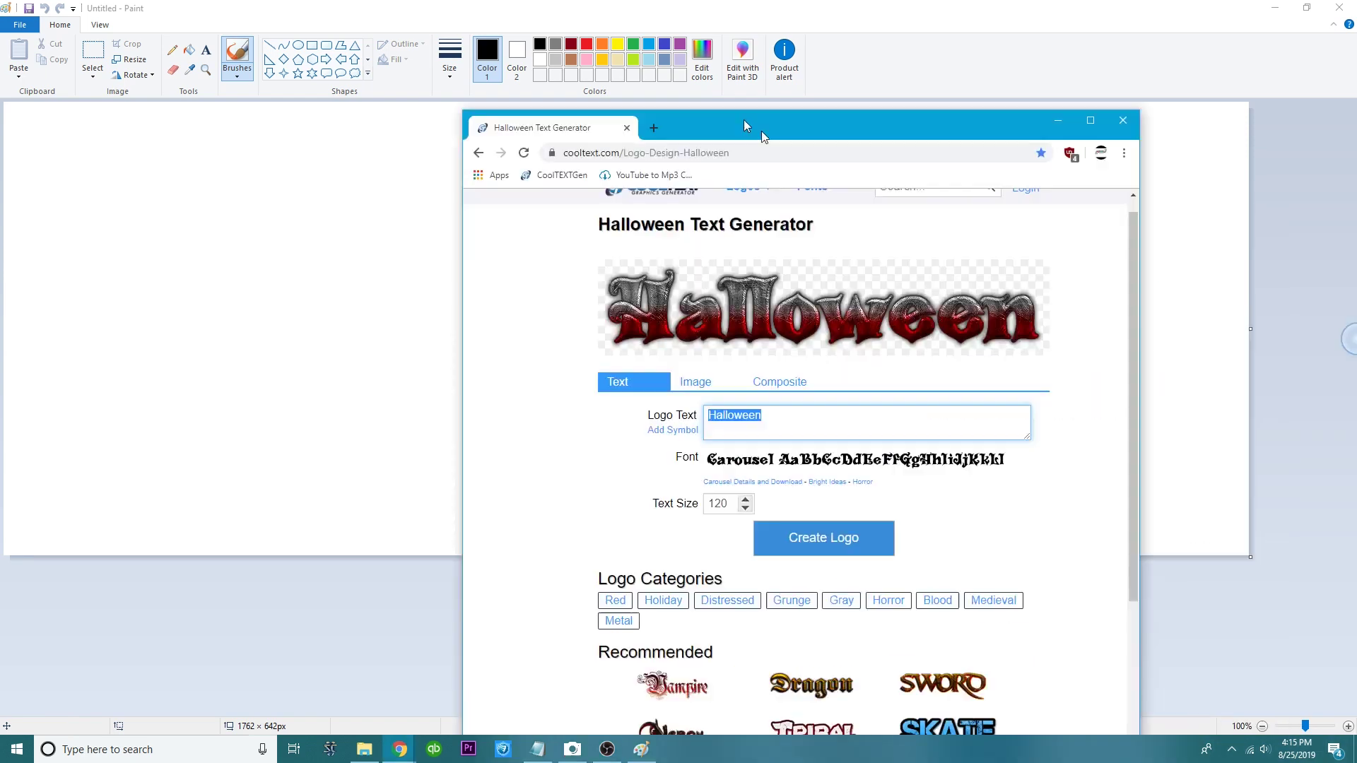
left_click_drag(765, 130, 569, 83)
left_click(899, 75)
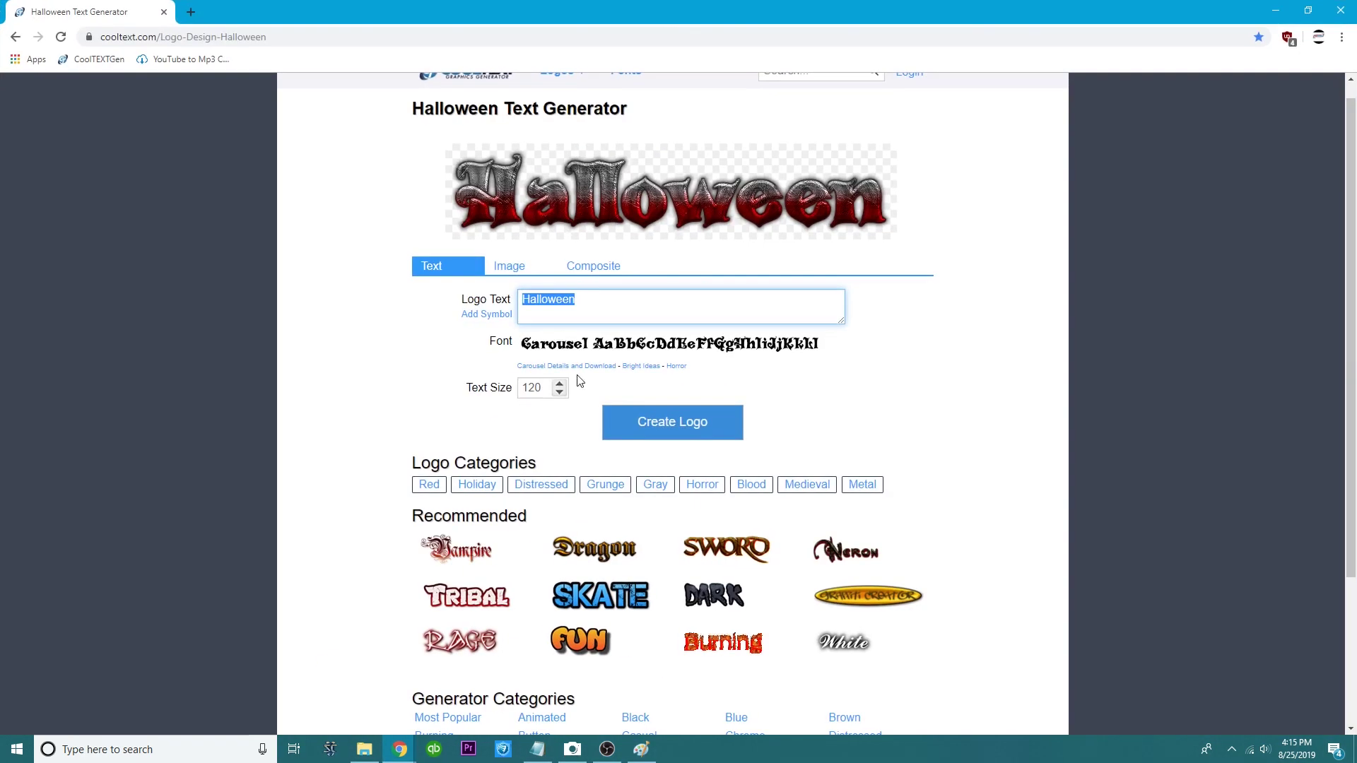
Generate a Skate-style 'DrainMan' logo in CoolText
scroll(654, 467, "down", 3)
left_click(601, 394)
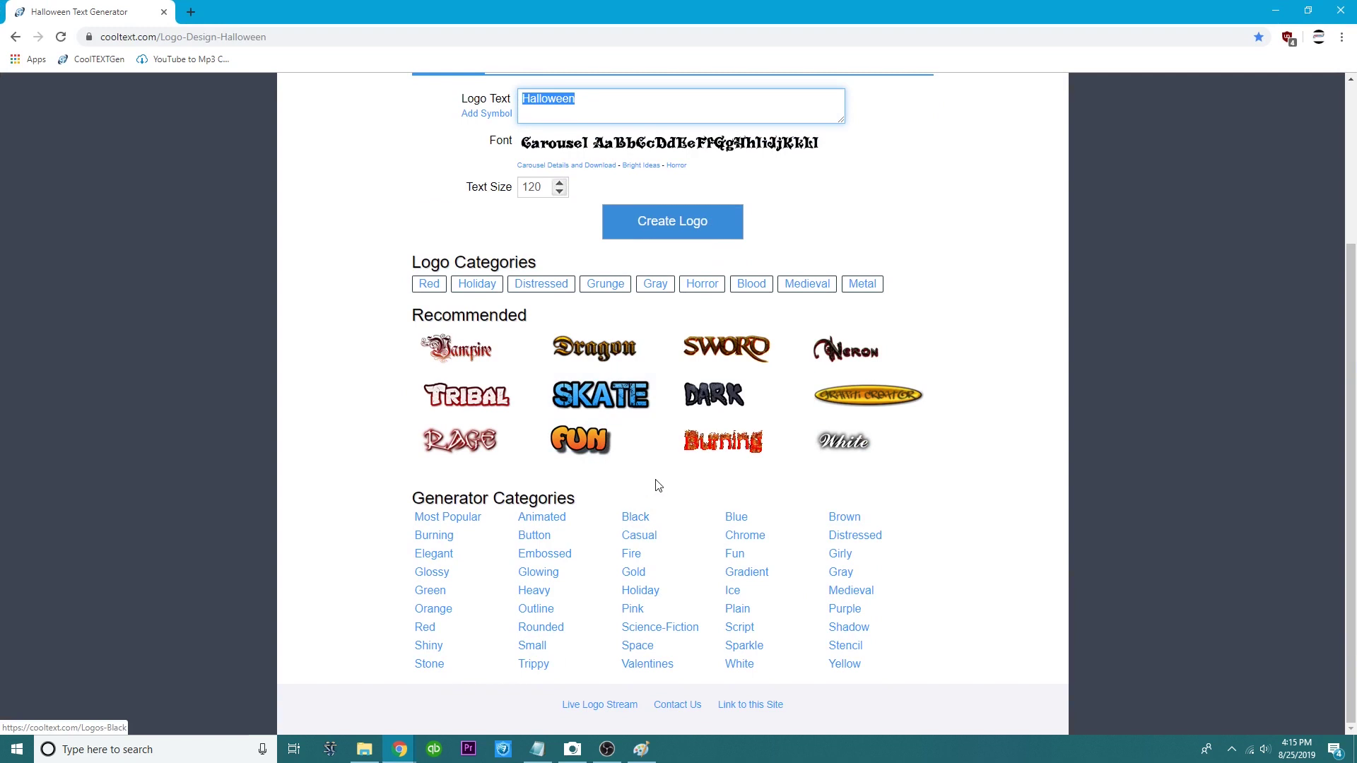
mouse_move(762, 526)
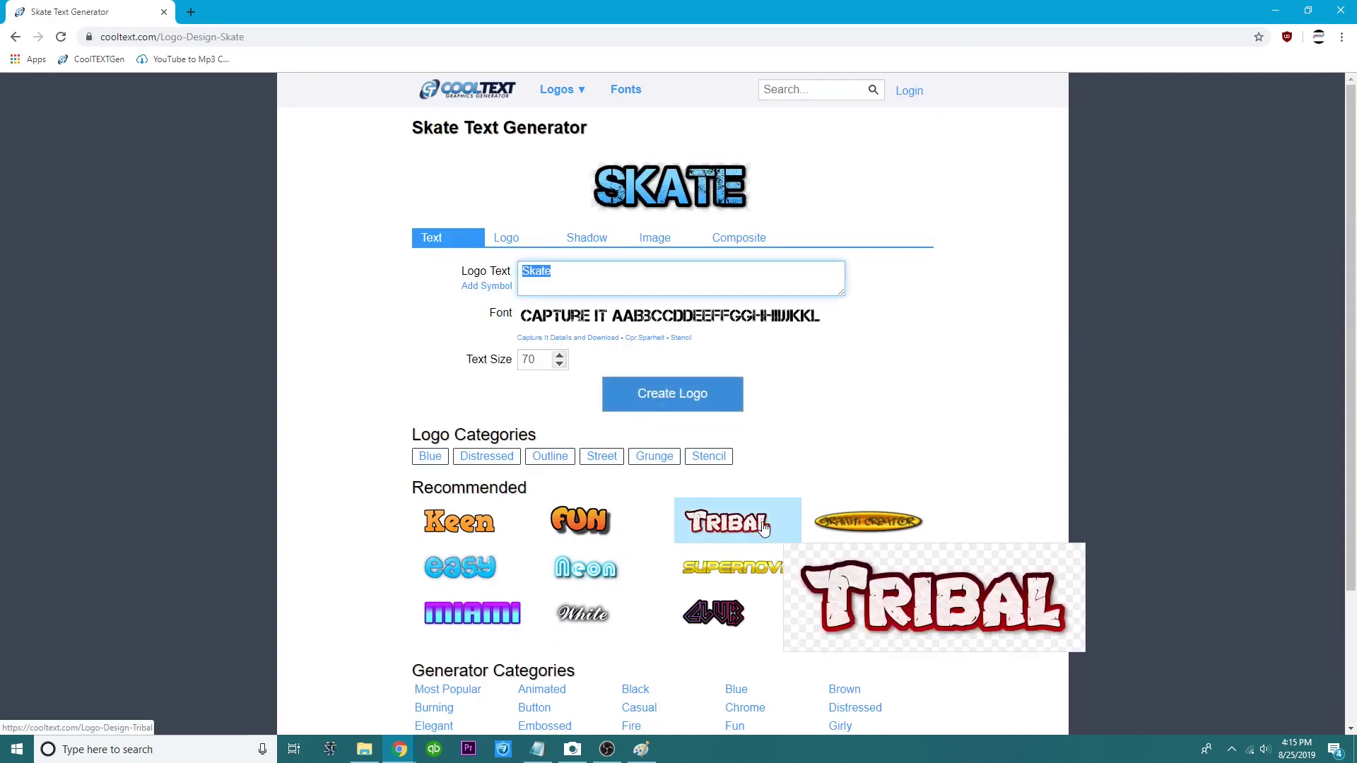
type("DrainMan")
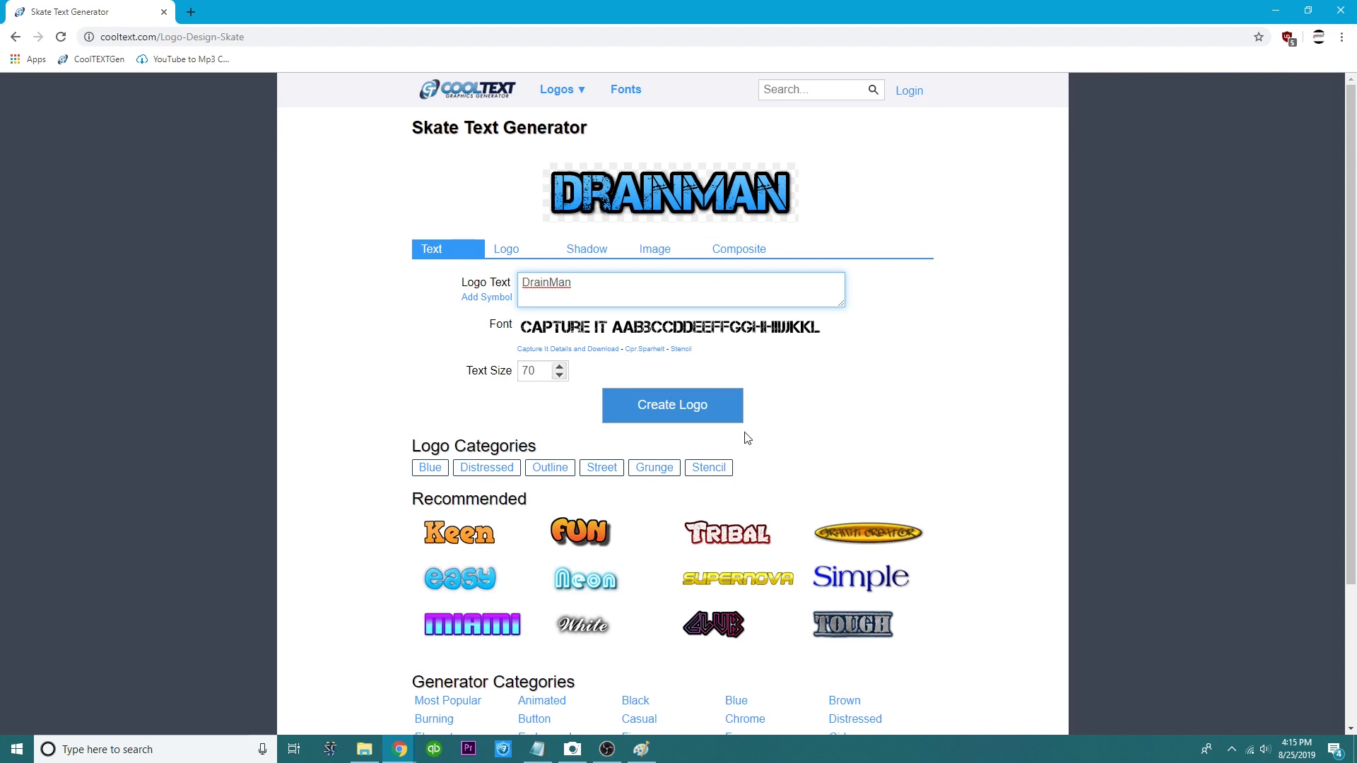
left_click(652, 417)
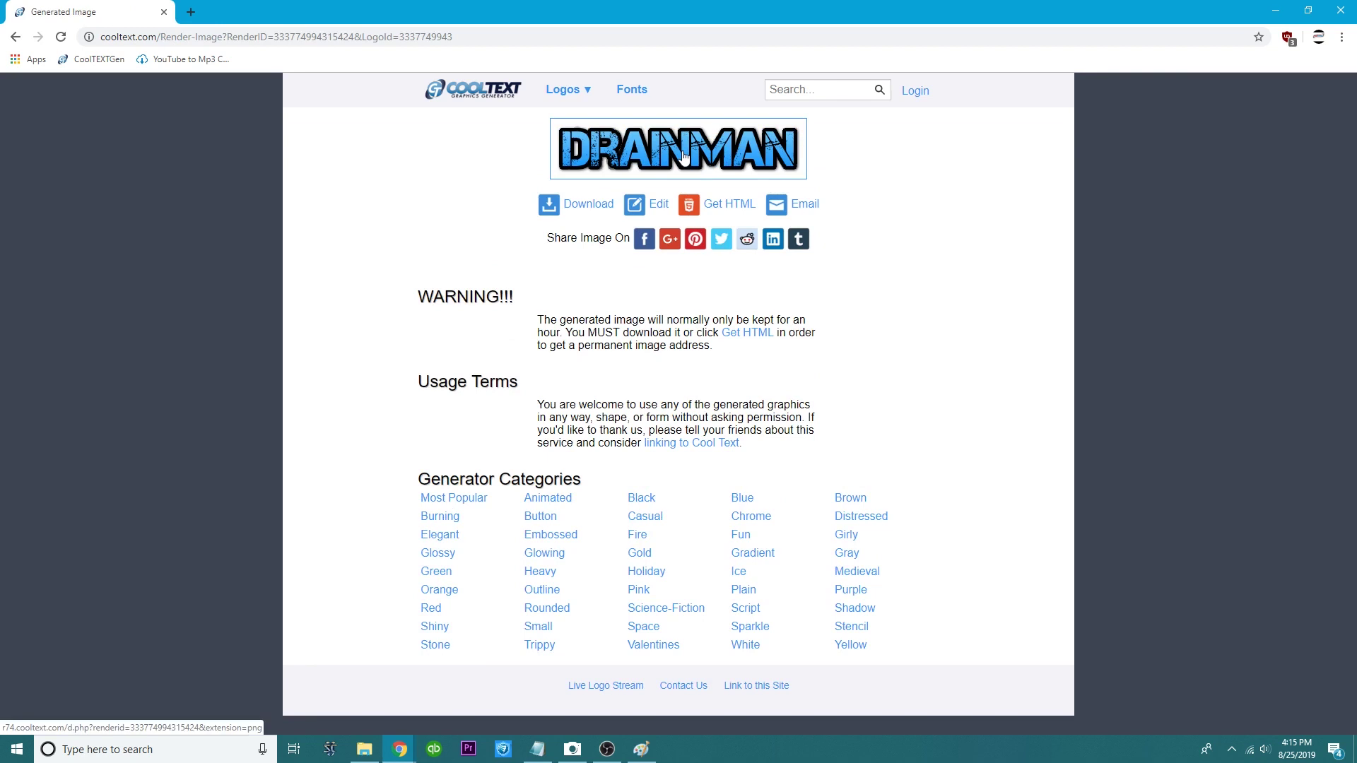
right_click(680, 152)
Save the logo image, choosing Documents\FPV\SplashScreen as the location
left_click(770, 315)
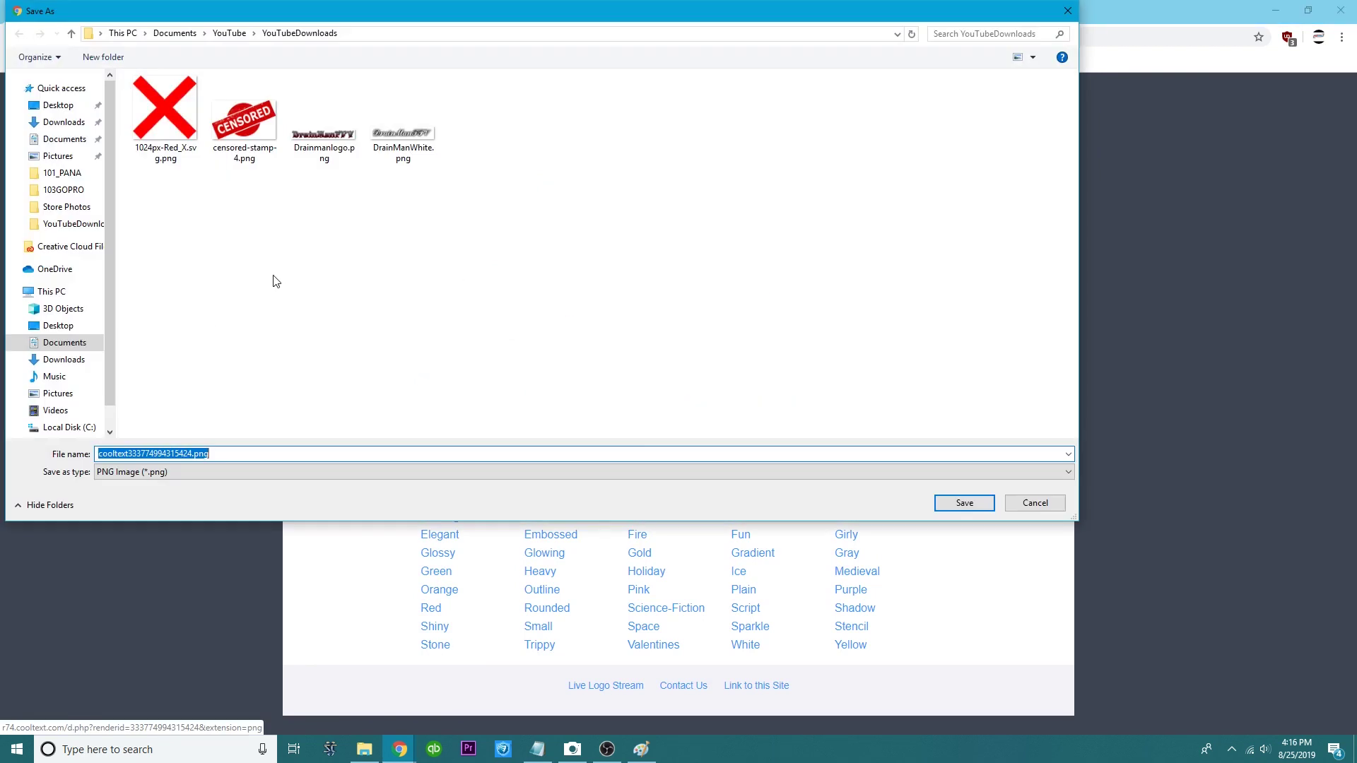
left_click(62, 136)
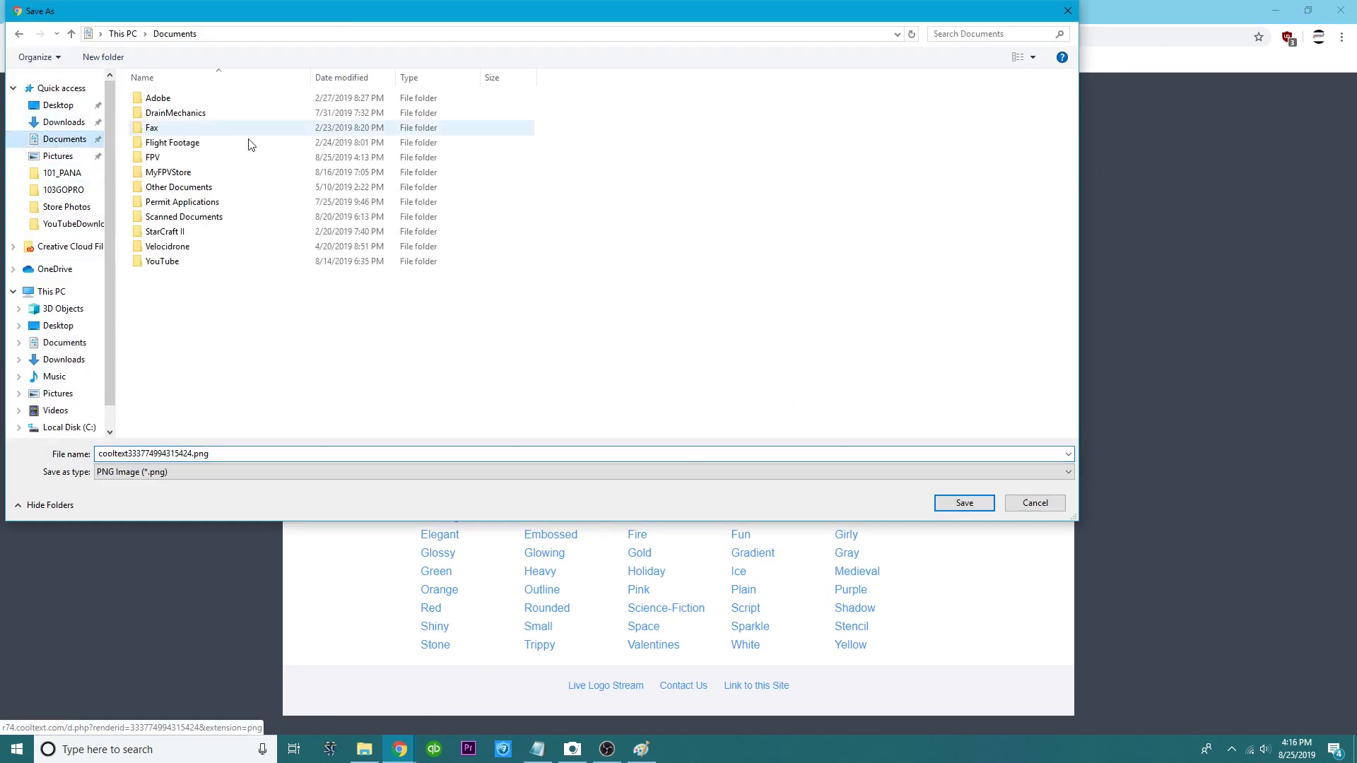
double_click(252, 130)
scroll(212, 339, "down", 2)
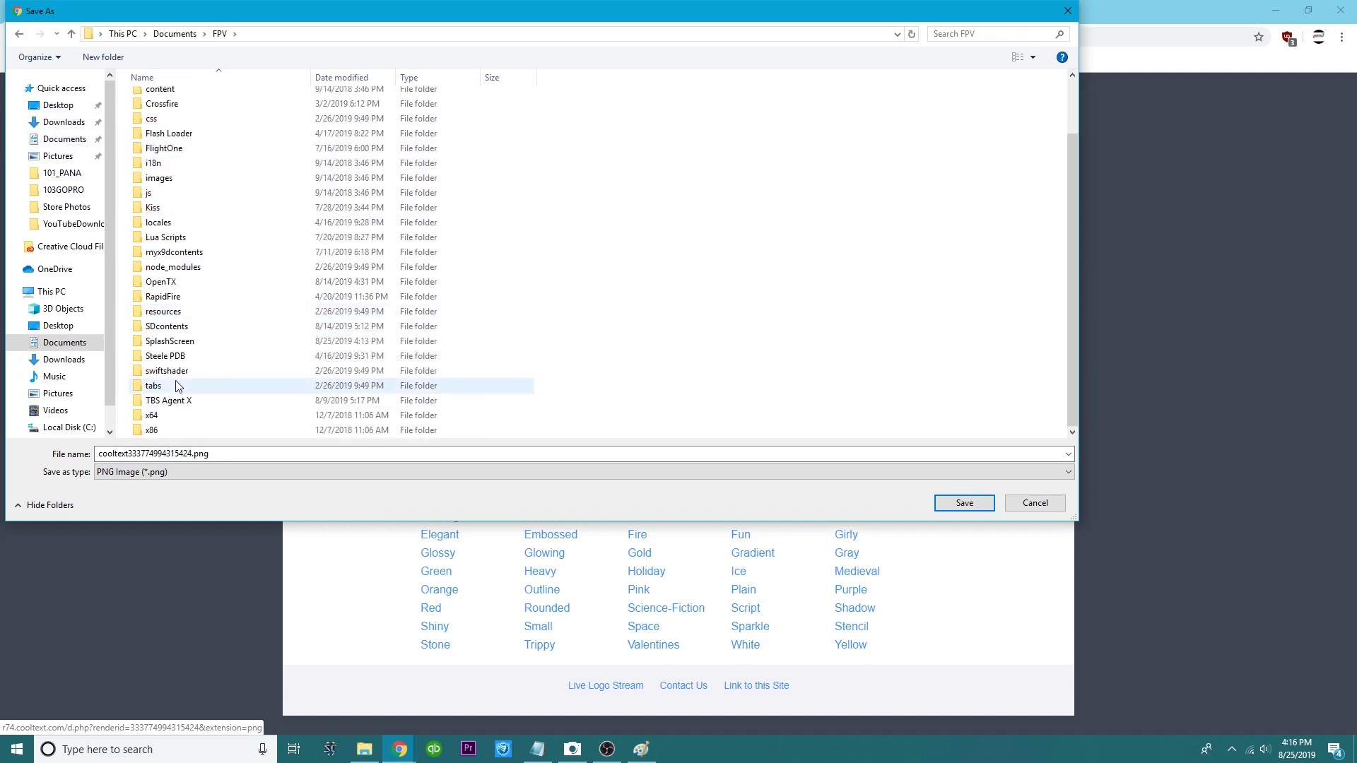
double_click(173, 350)
Name the logo file Beginning.png and save it
left_click(191, 454)
key("ctrl+a")
left_click(189, 454)
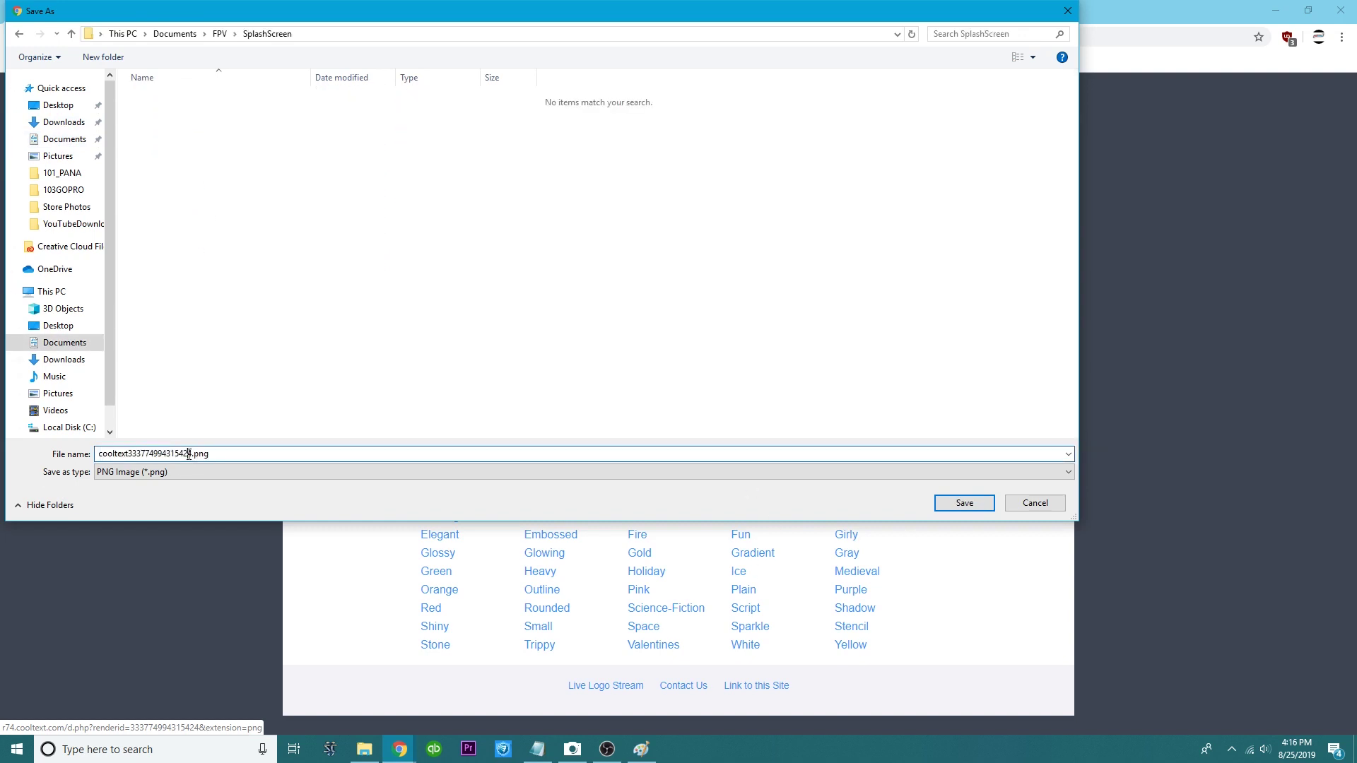
left_click_drag(189, 454, 46, 456)
type("Beginning")
left_click(964, 503)
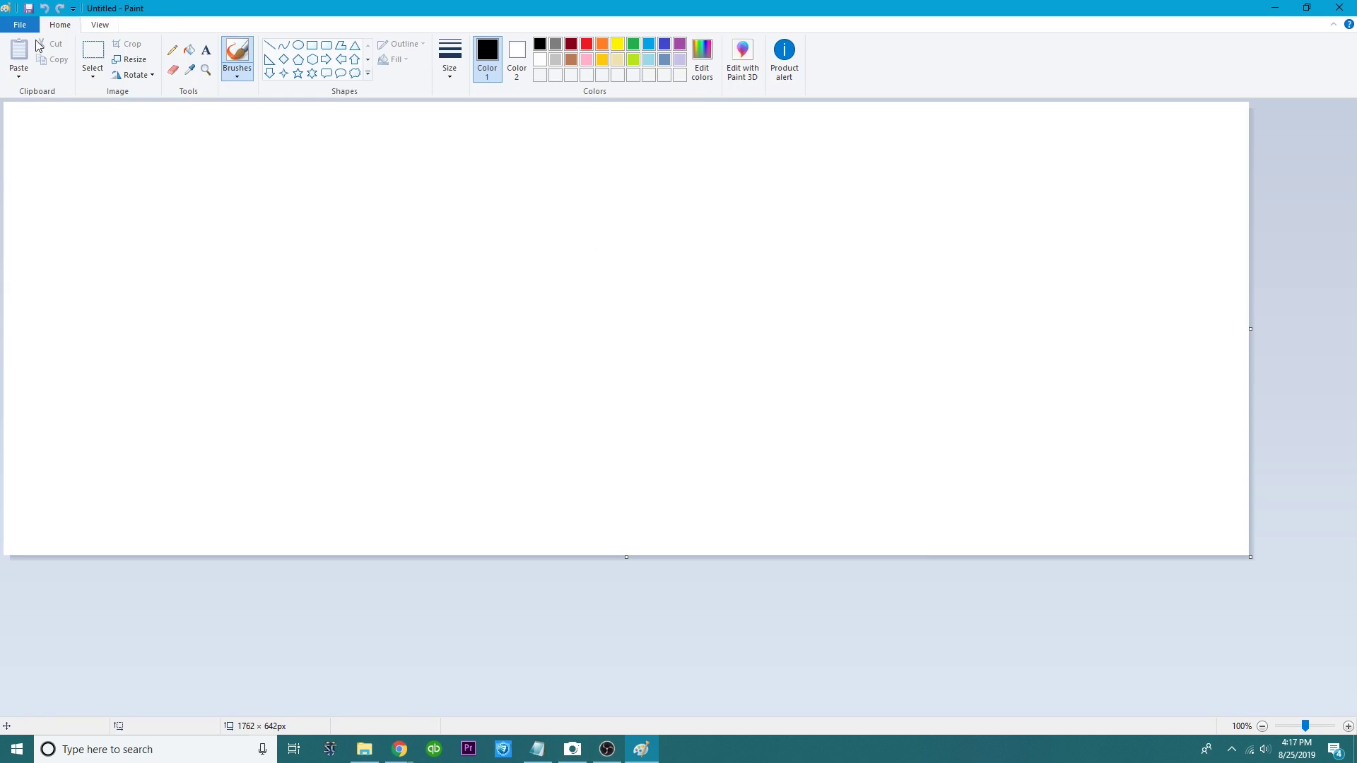
Open Beginning.png from Documents\FPV\SplashScreen in Paint
left_click(20, 26)
left_click(32, 83)
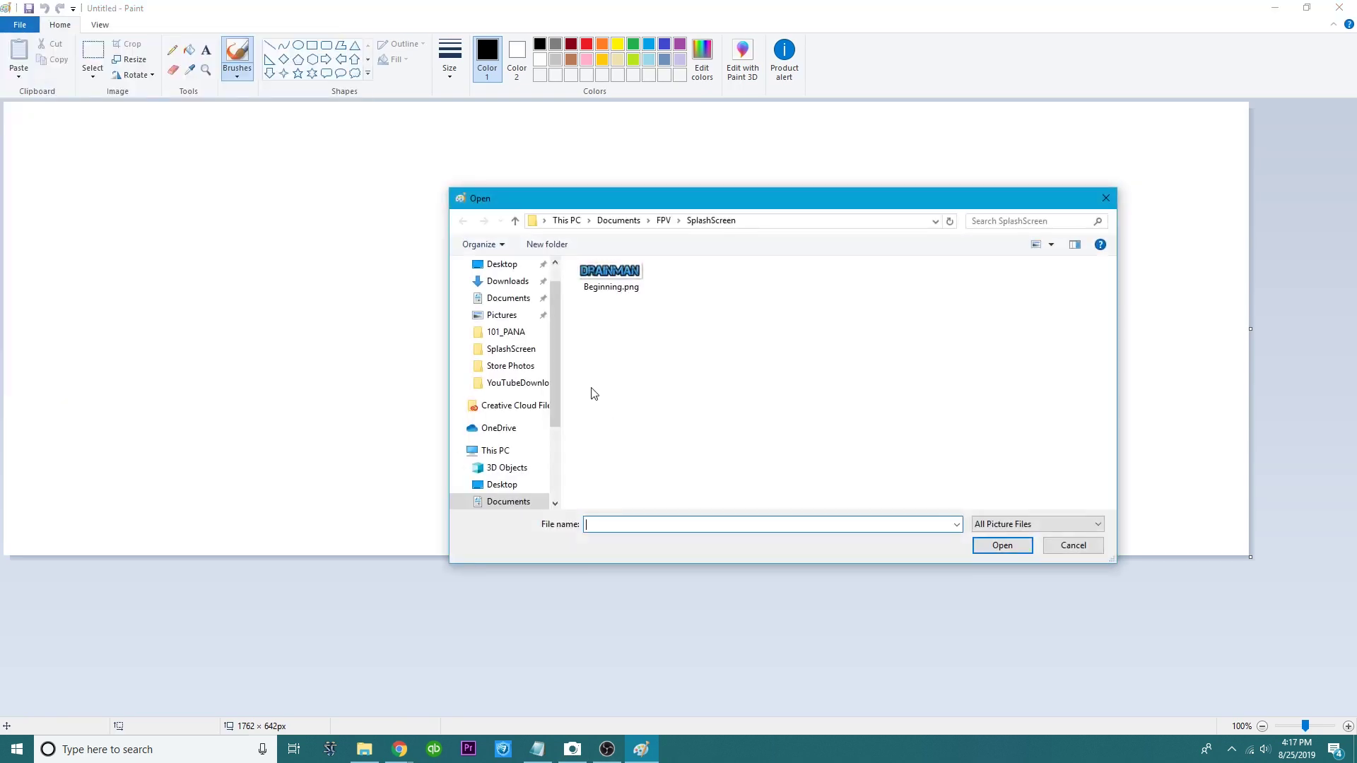
left_click(605, 278)
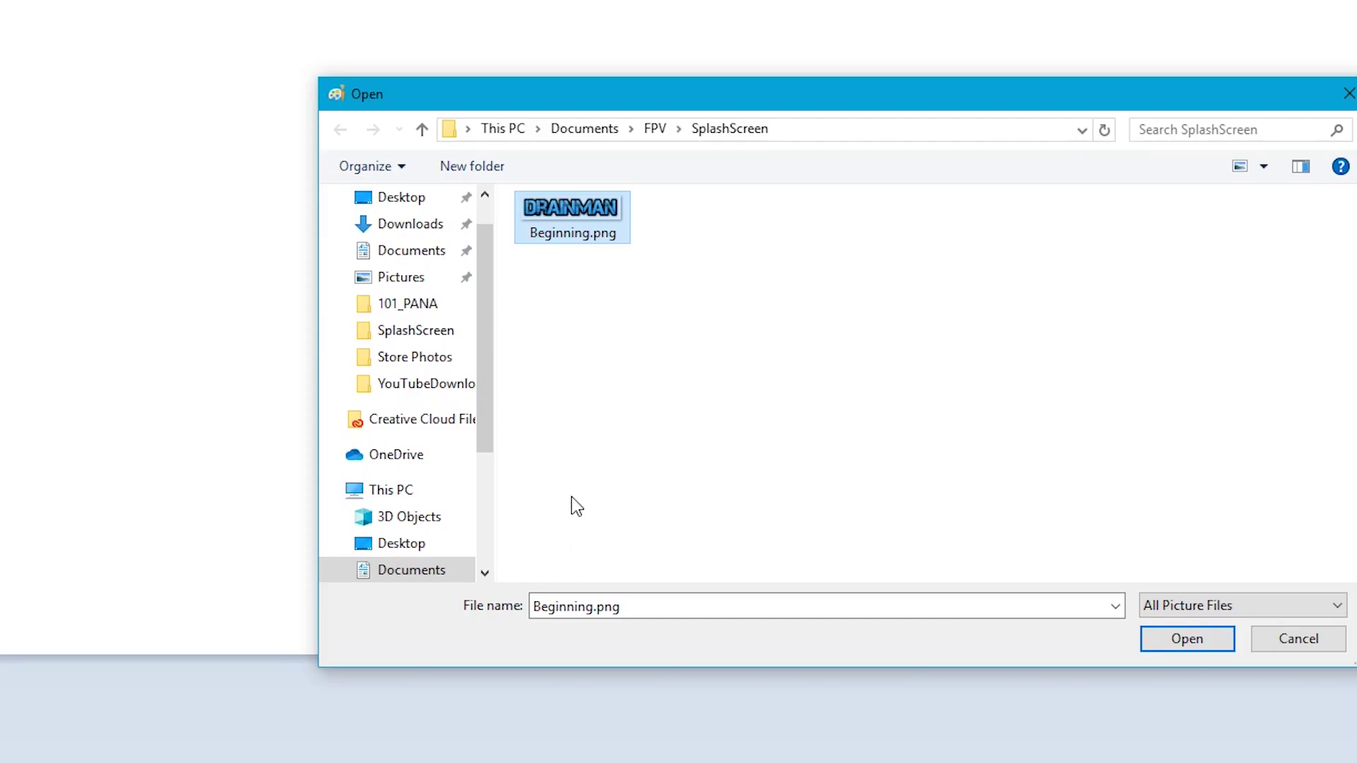
scroll(536, 431, "up", 1)
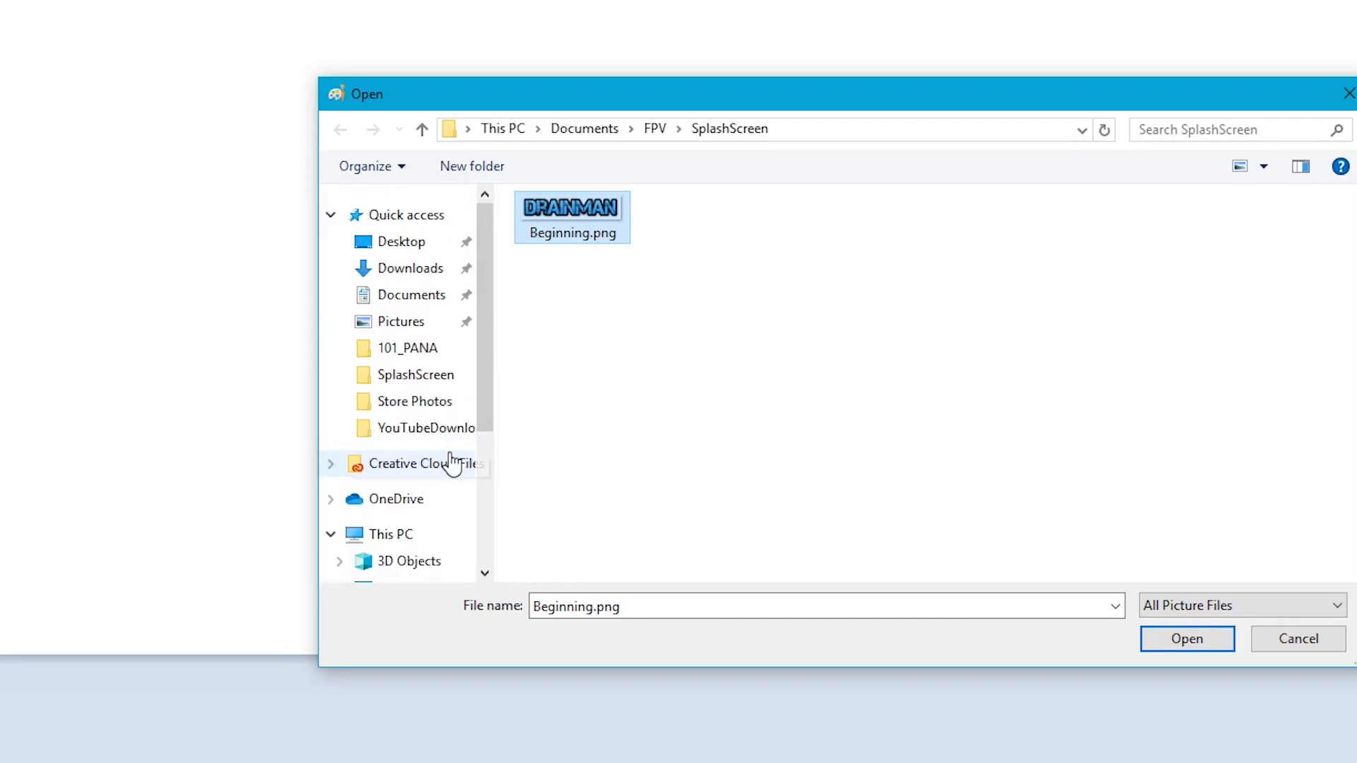
left_click(411, 295)
double_click(585, 327)
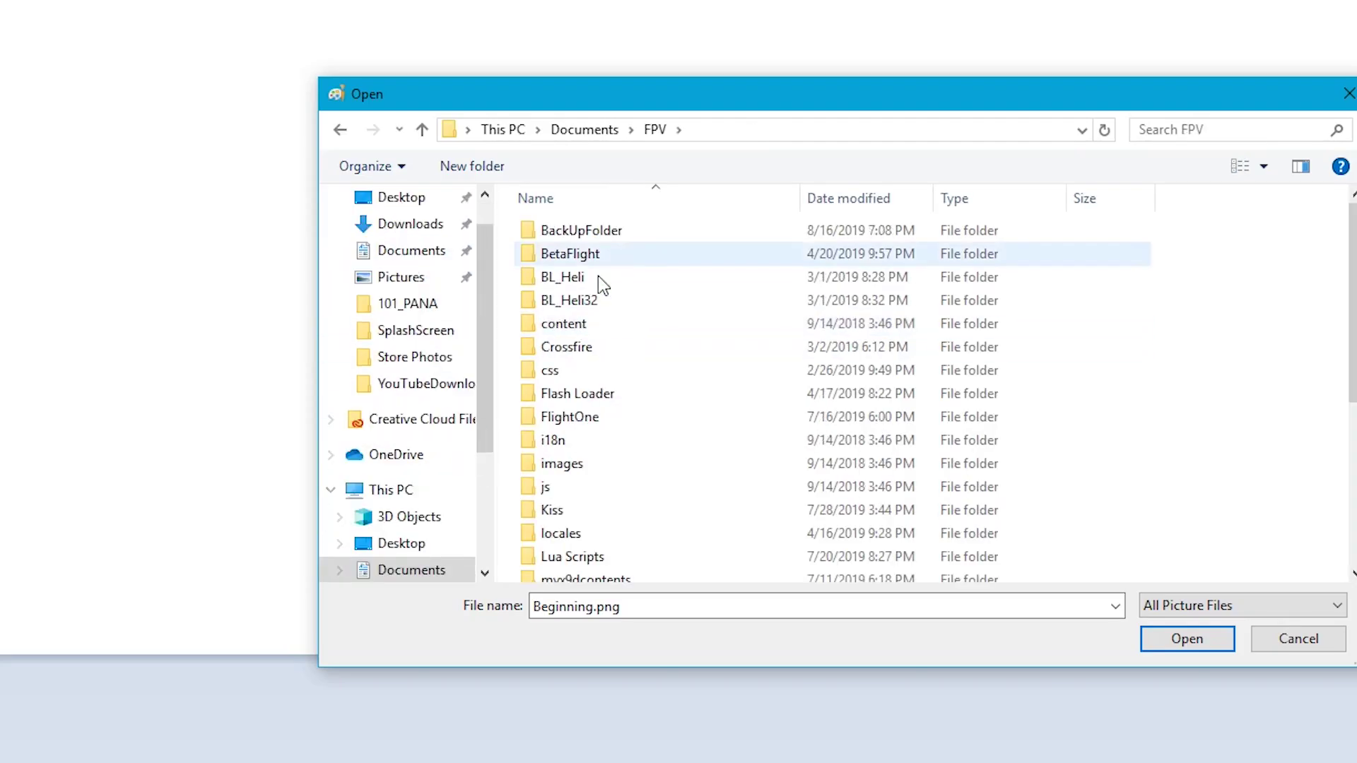
scroll(608, 445, "down", 4)
double_click(602, 431)
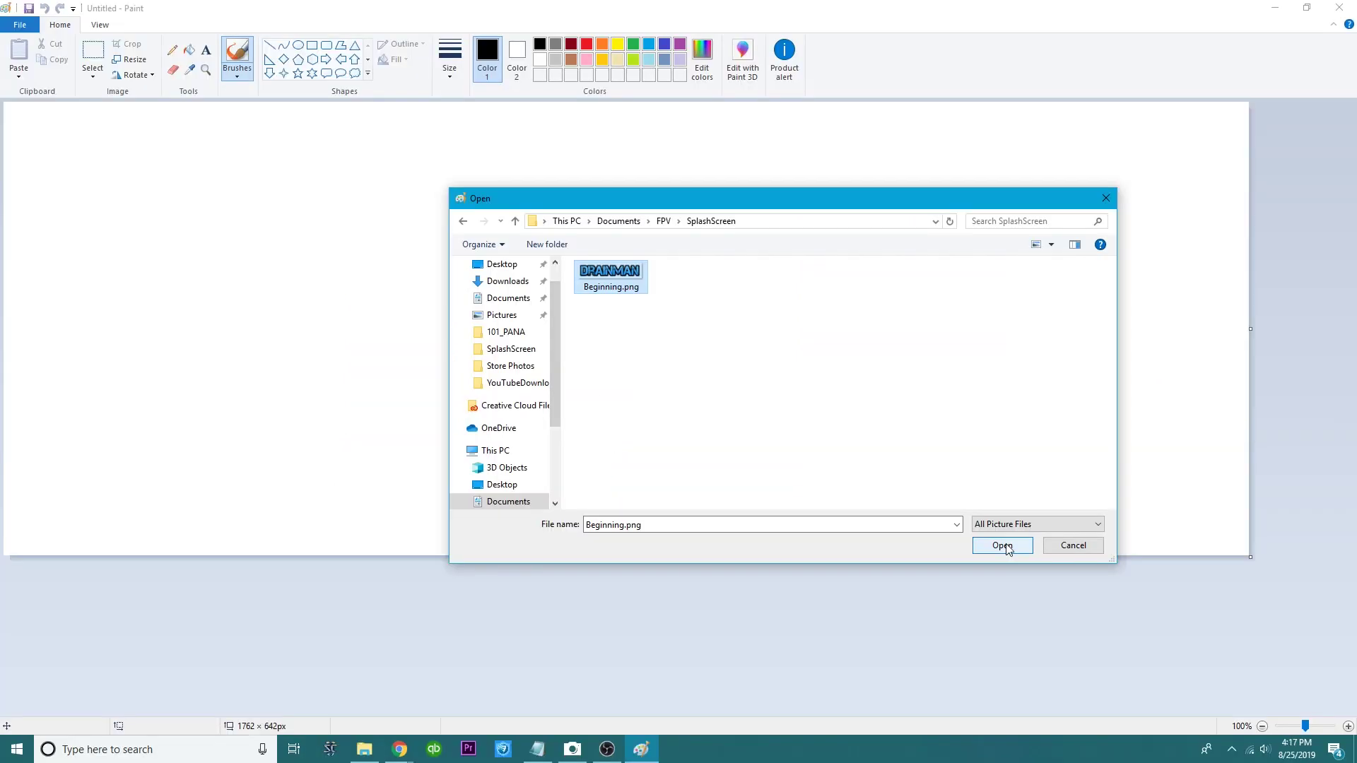
left_click(1202, 641)
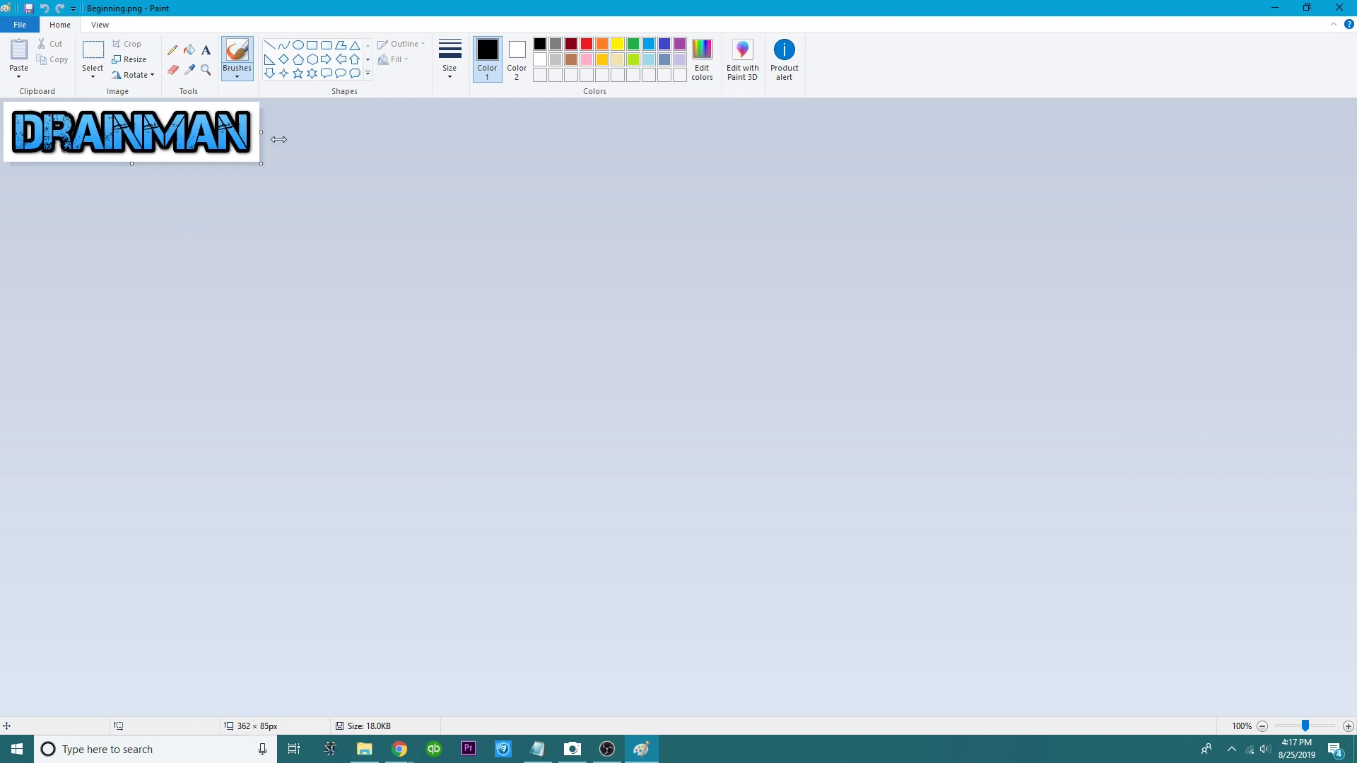
Enlarge the canvas to 1411 × 566 px and stretch the selected logo to fill it
left_click_drag(262, 164, 1003, 504)
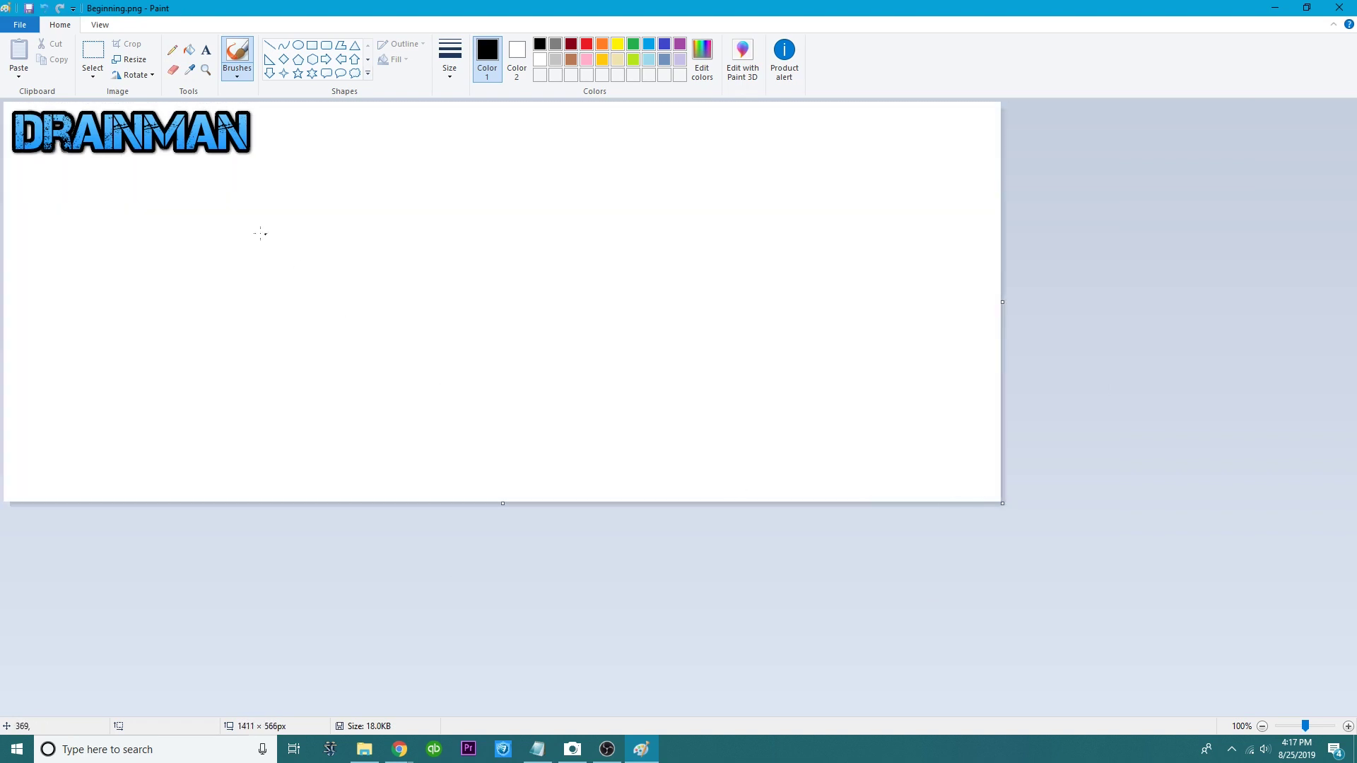
left_click(93, 52)
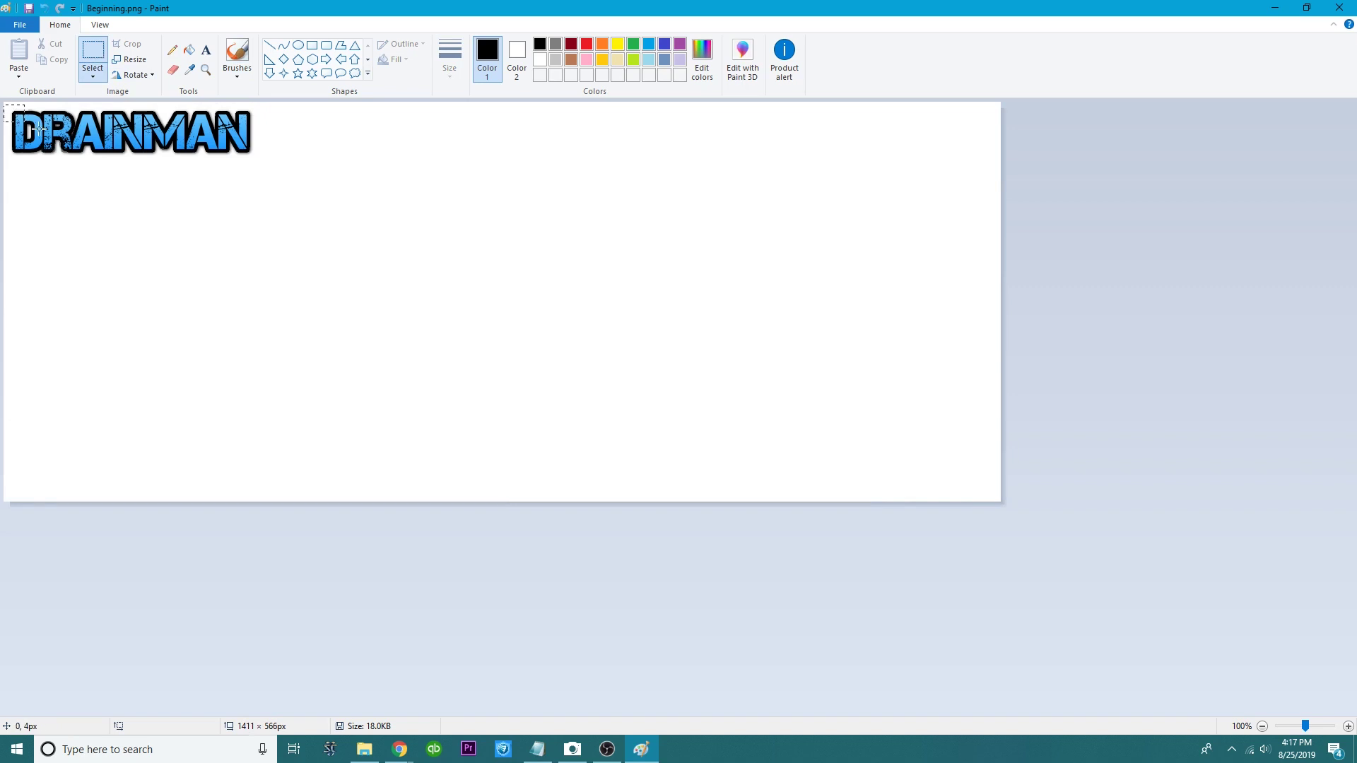
left_click_drag(255, 188, 273, 172)
left_click_drag(273, 171, 998, 503)
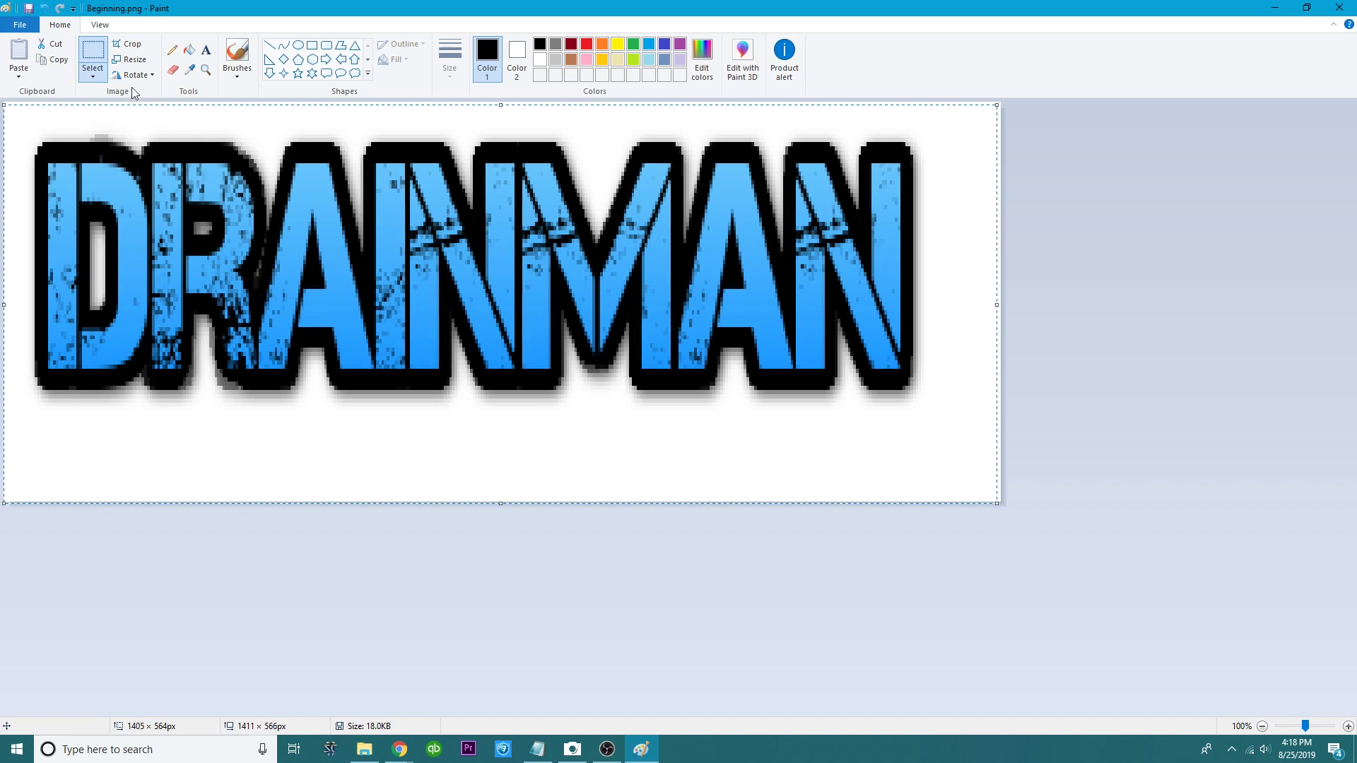
Resize the logo to 212 × 64 px unlocked, then stretch it to 1405 × 558 px
left_click(132, 62)
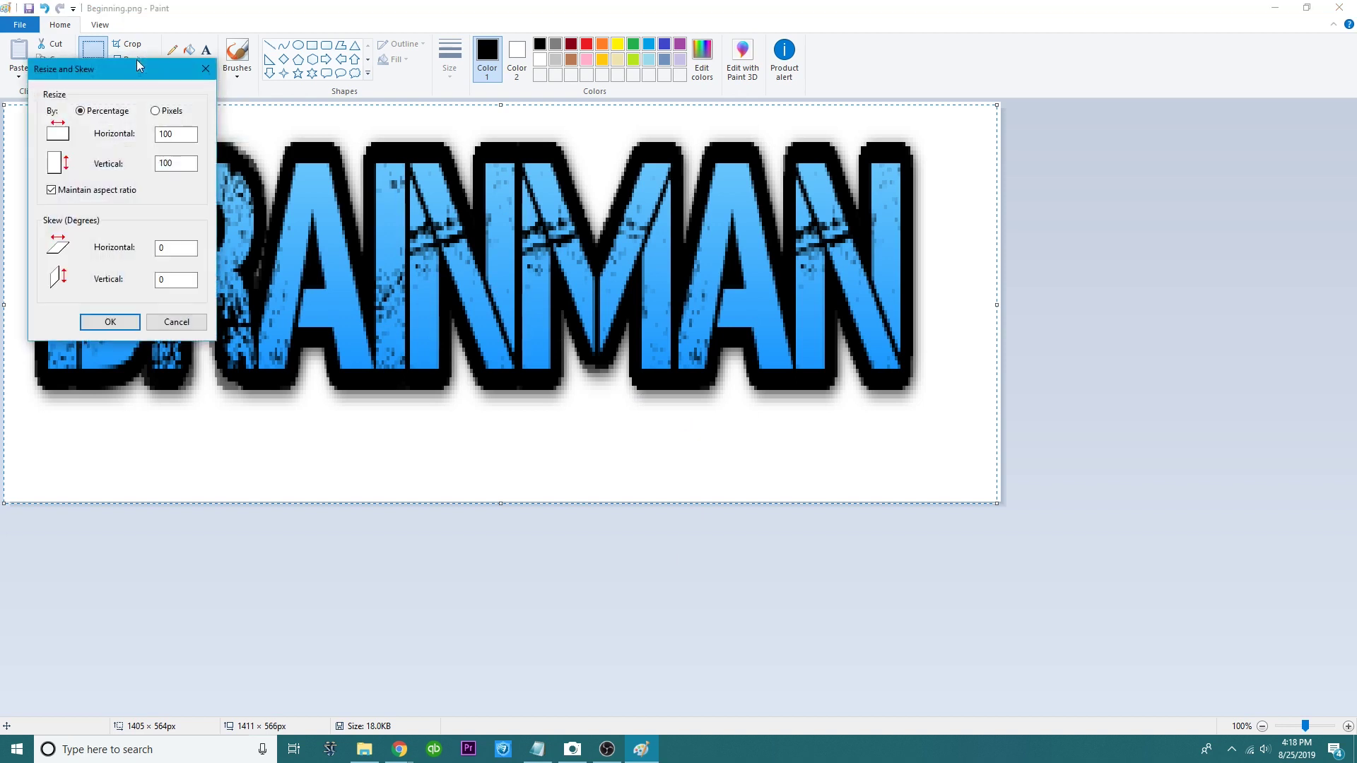
left_click(155, 111)
left_click(51, 190)
double_click(191, 135)
type("212")
key("Tab")
type("6")
left_click(121, 327)
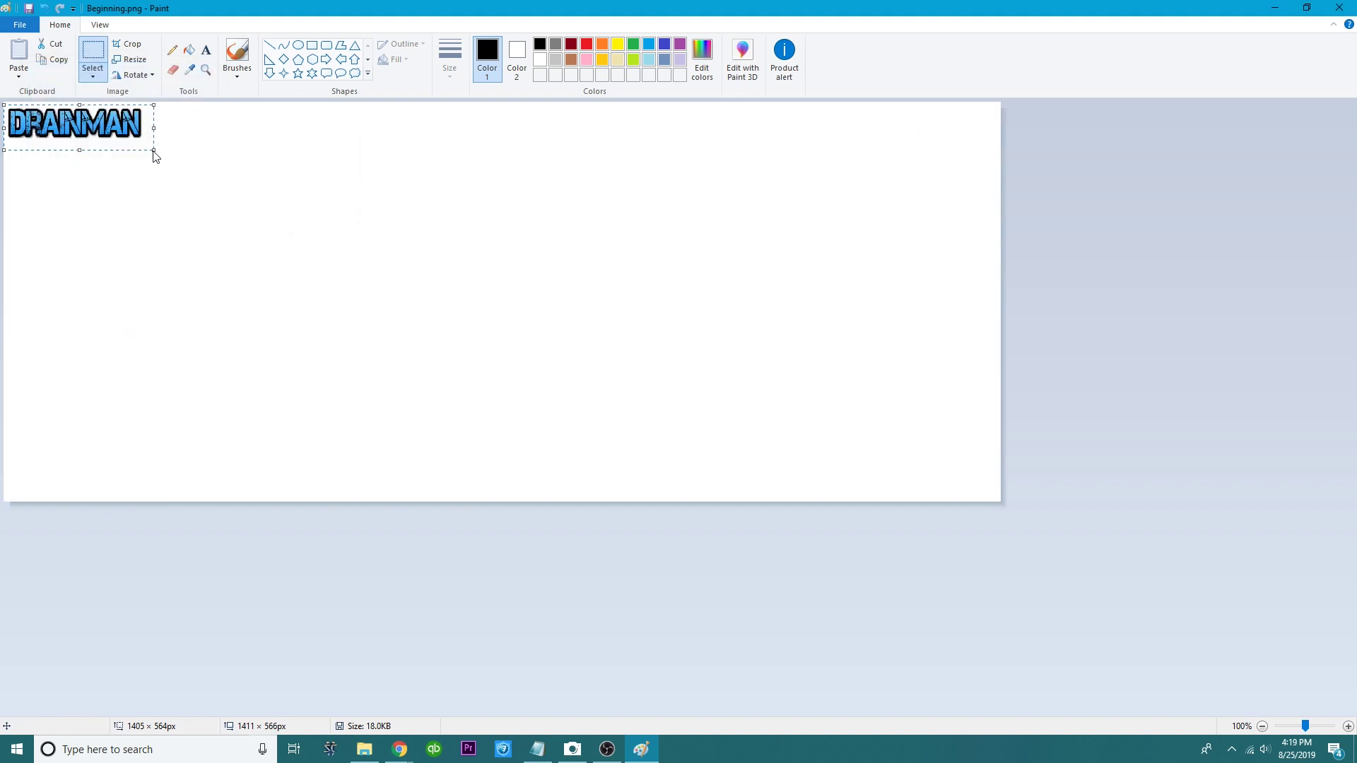
left_click_drag(153, 149, 997, 499)
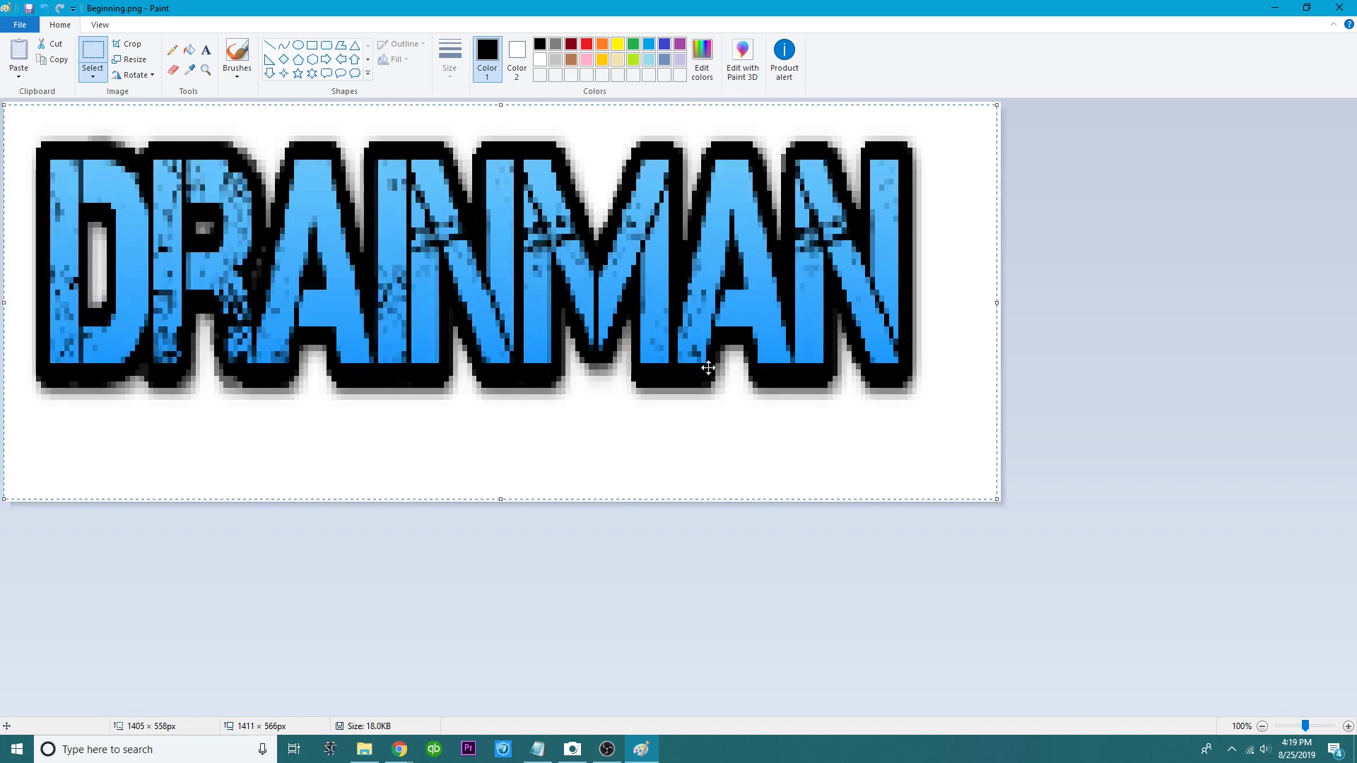
Start a Save as copy and rename the file to Final
left_click(15, 31)
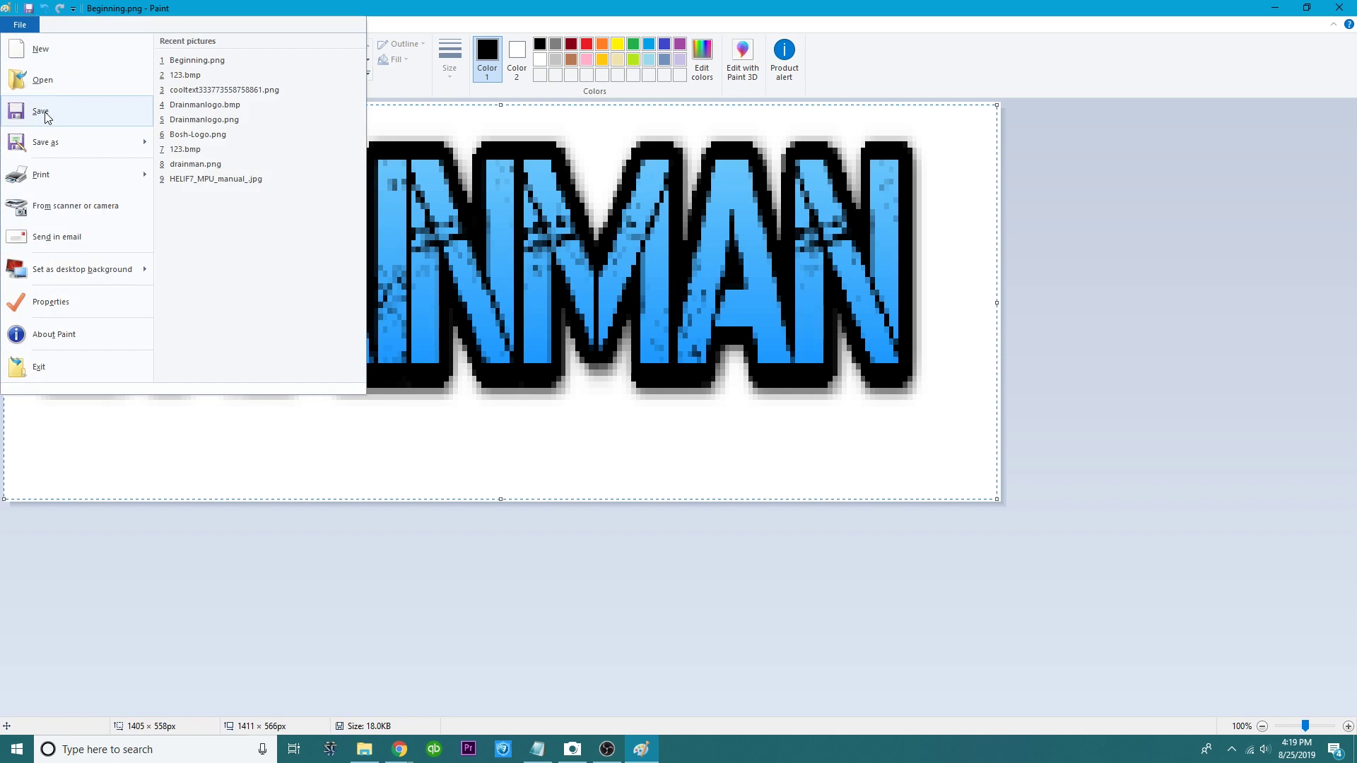
left_click(78, 142)
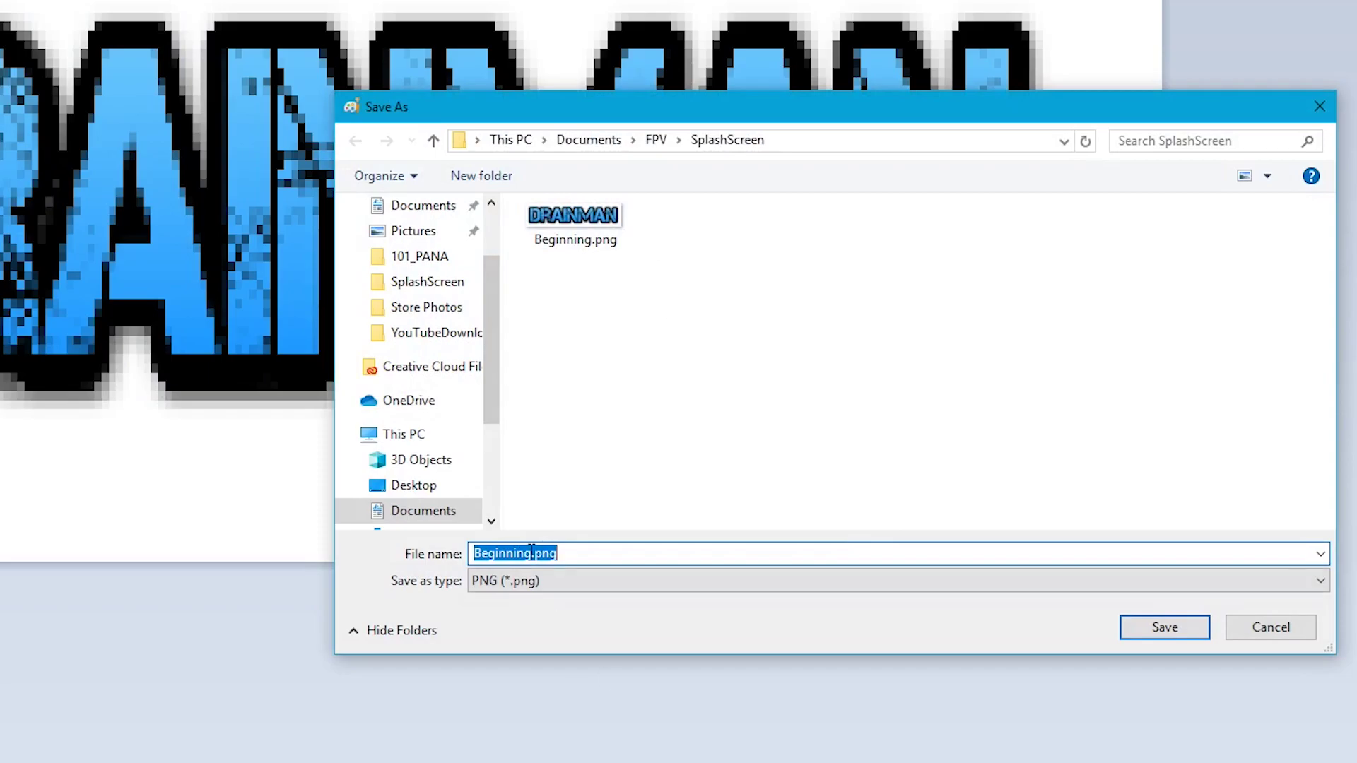
left_click(533, 553)
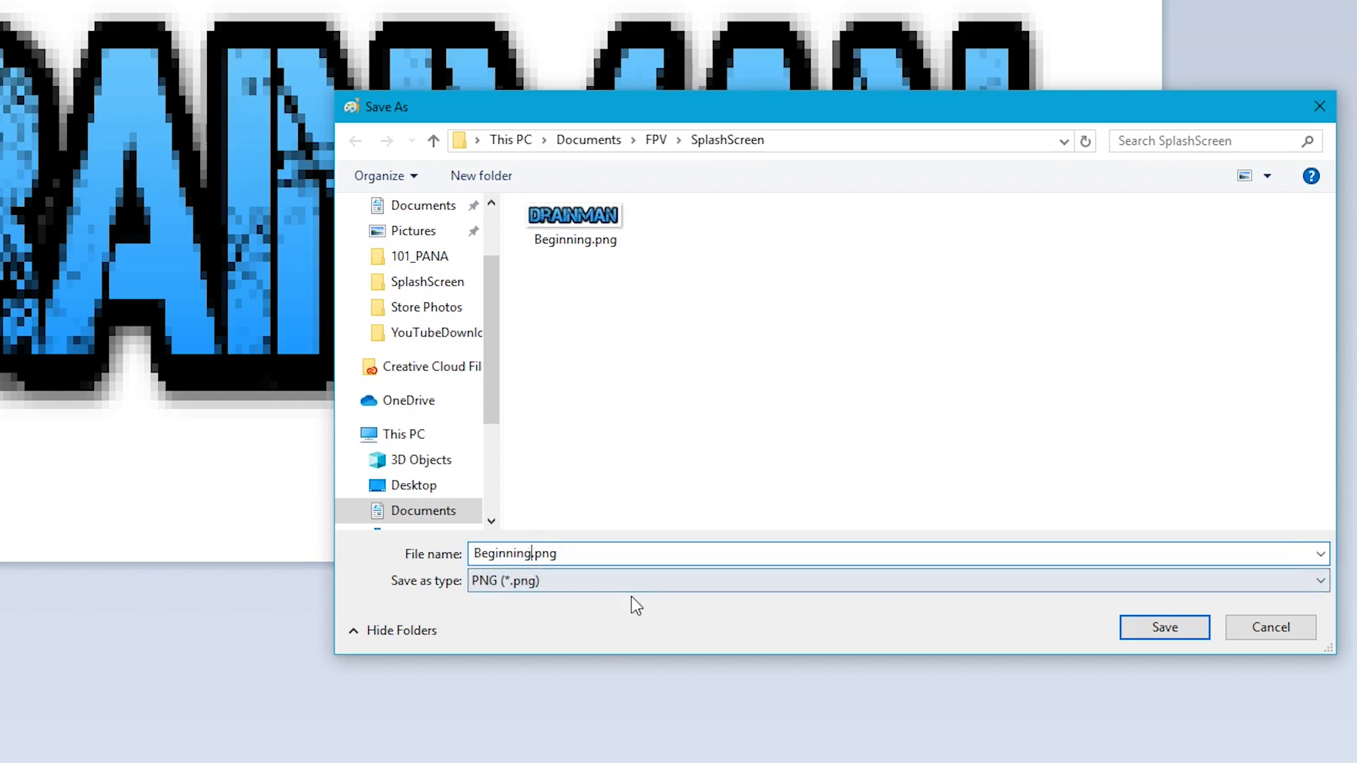
key("BackSpace")
key("BackSpace")
key("BackSpace")
key("BackSpace")
key("BackSpace")
key("BackSpace")
key("BackSpace")
key("BackSpace")
key("BackSpace")
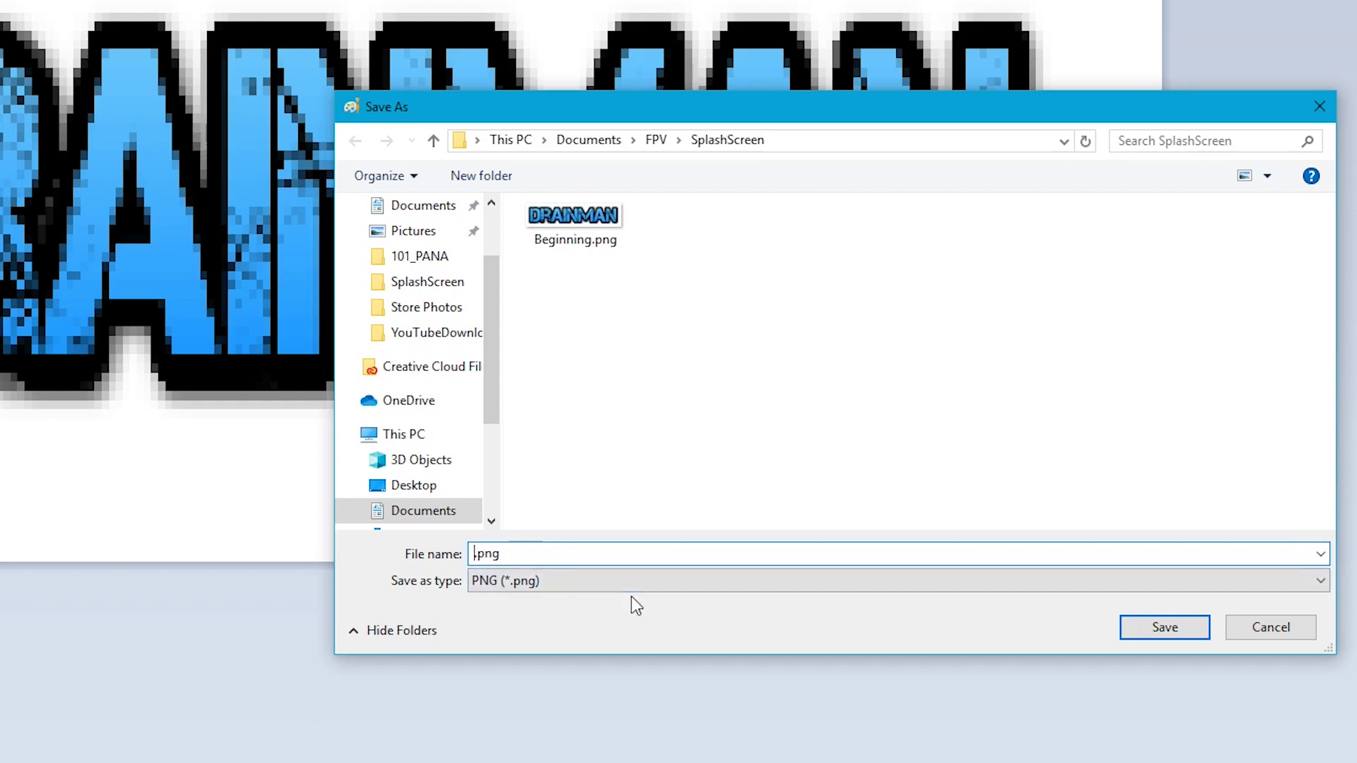
type("Final")
Save it as a Monochrome Bitmap, accepting the transparency and colour-quality warnings
left_click(1287, 583)
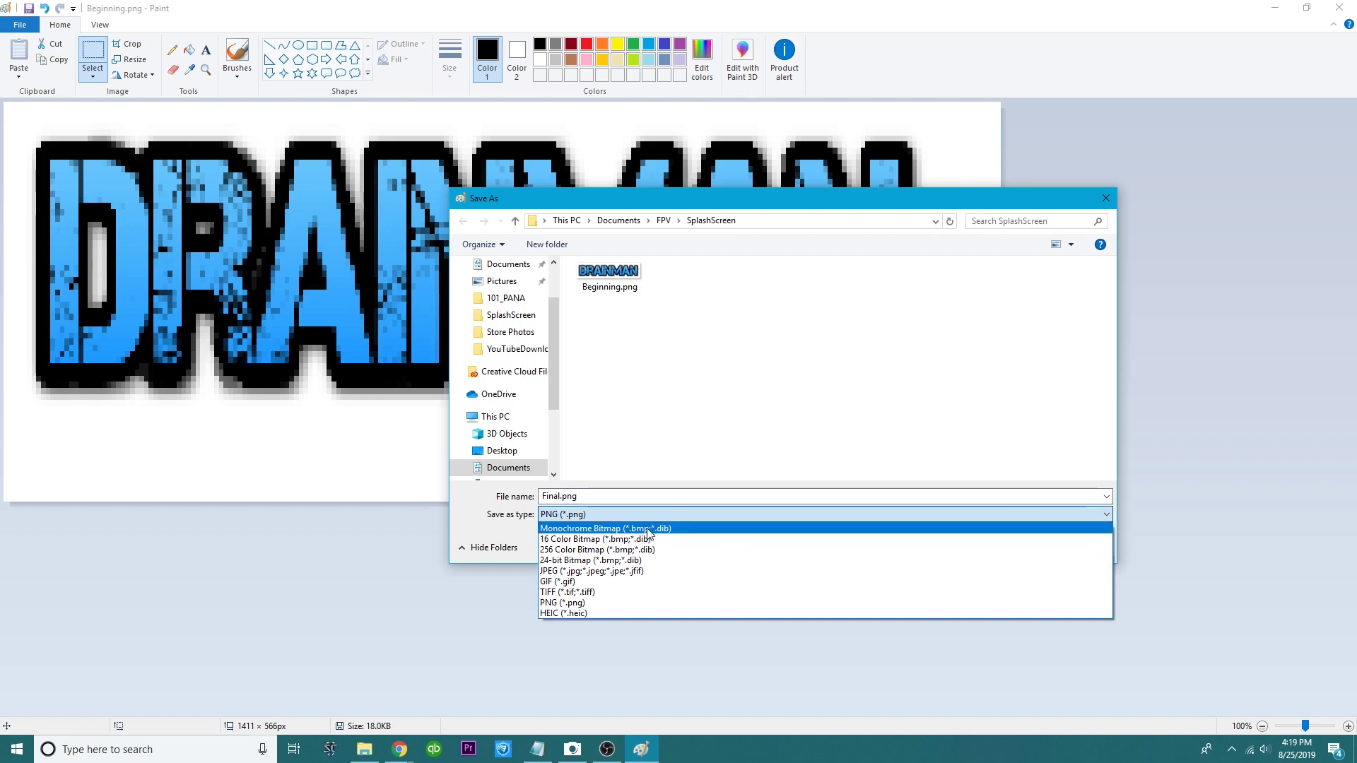
left_click(636, 531)
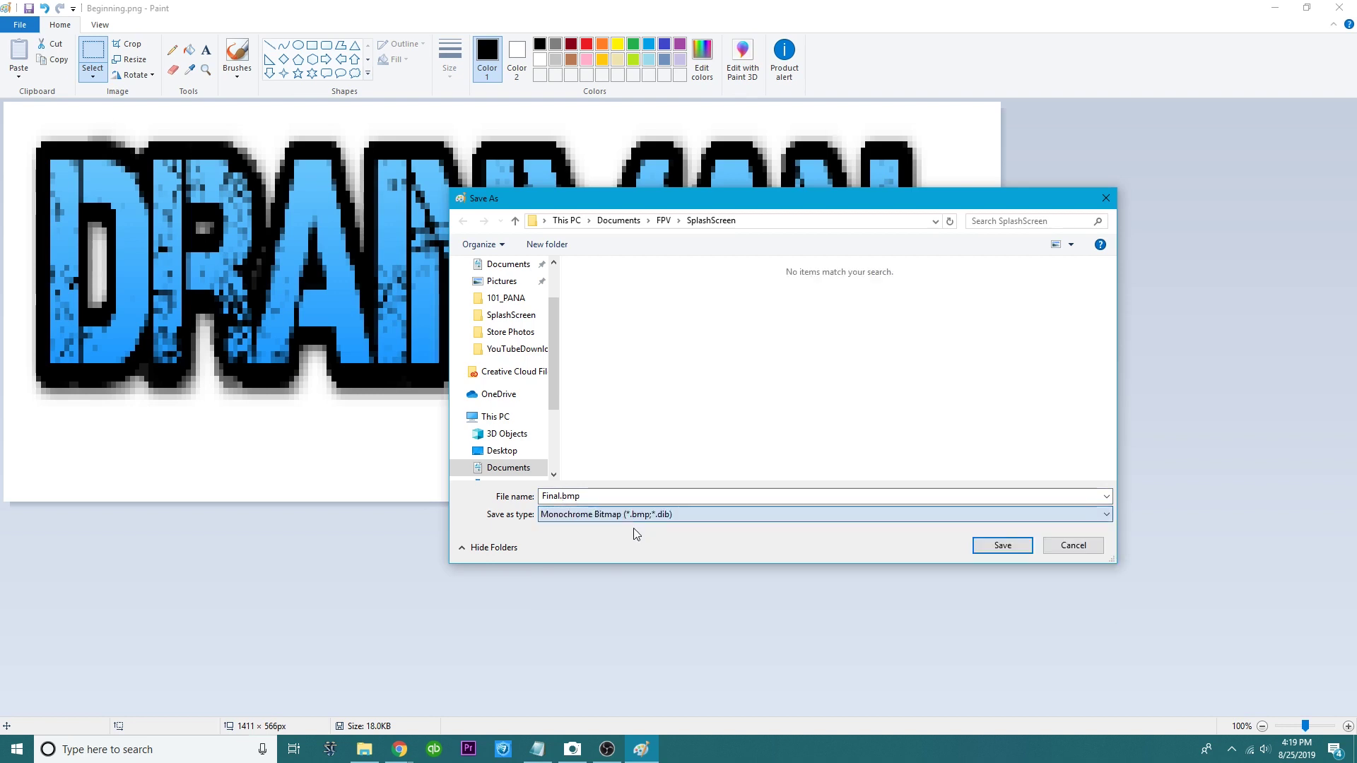
left_click(1015, 549)
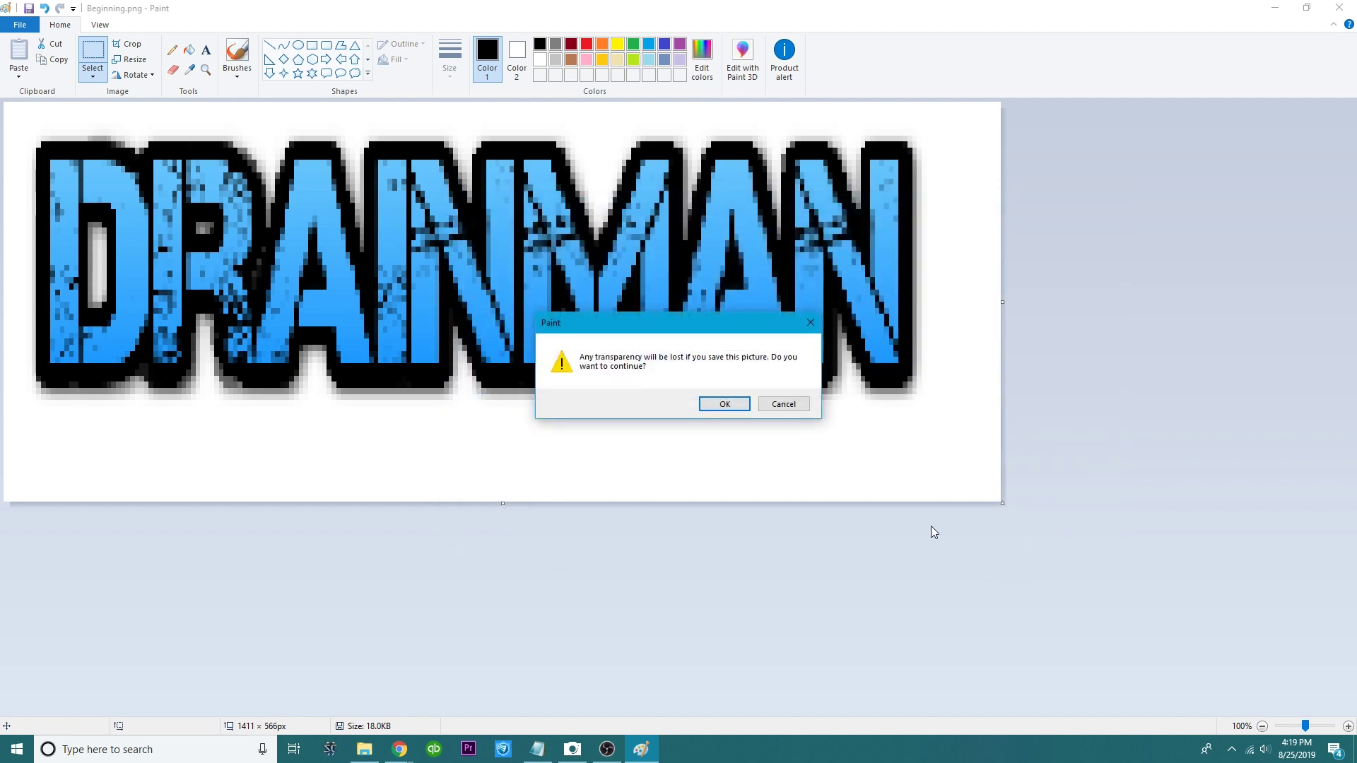
left_click(724, 407)
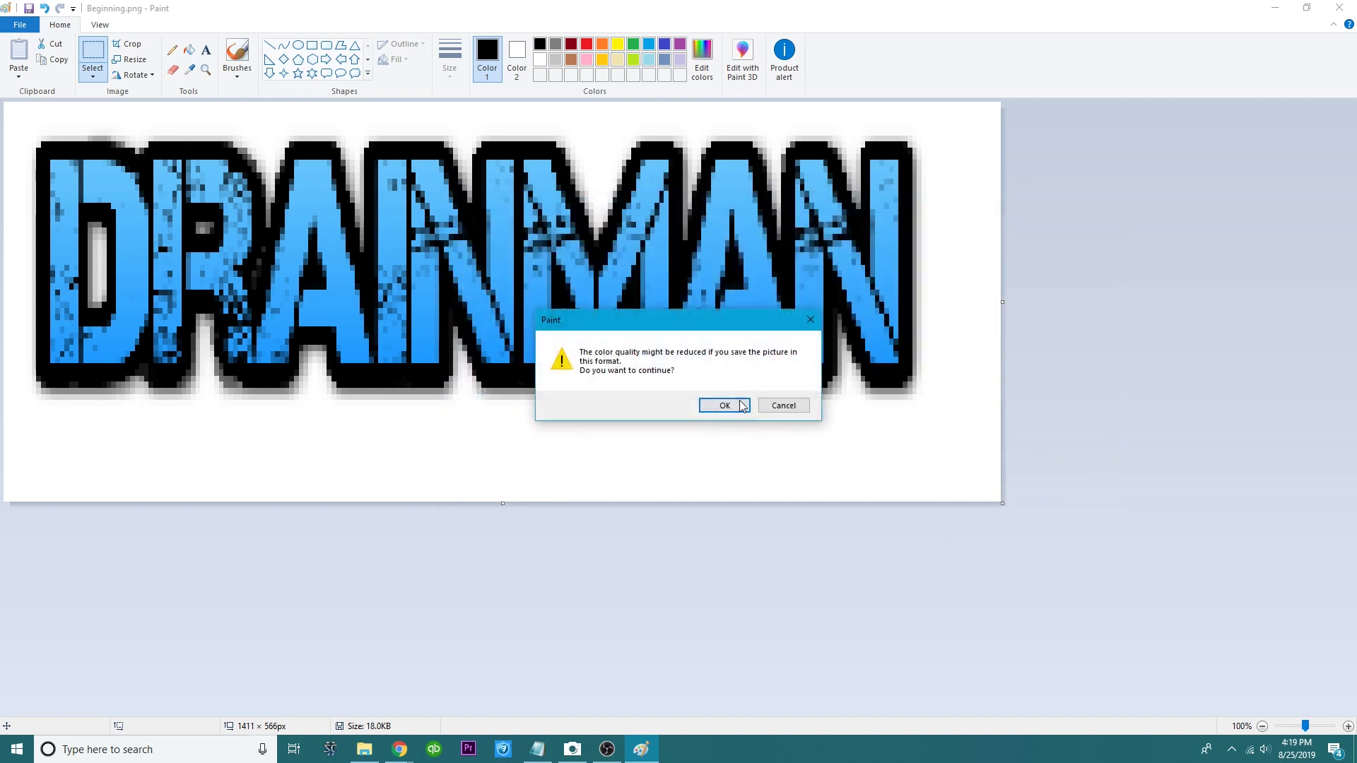
left_click(722, 405)
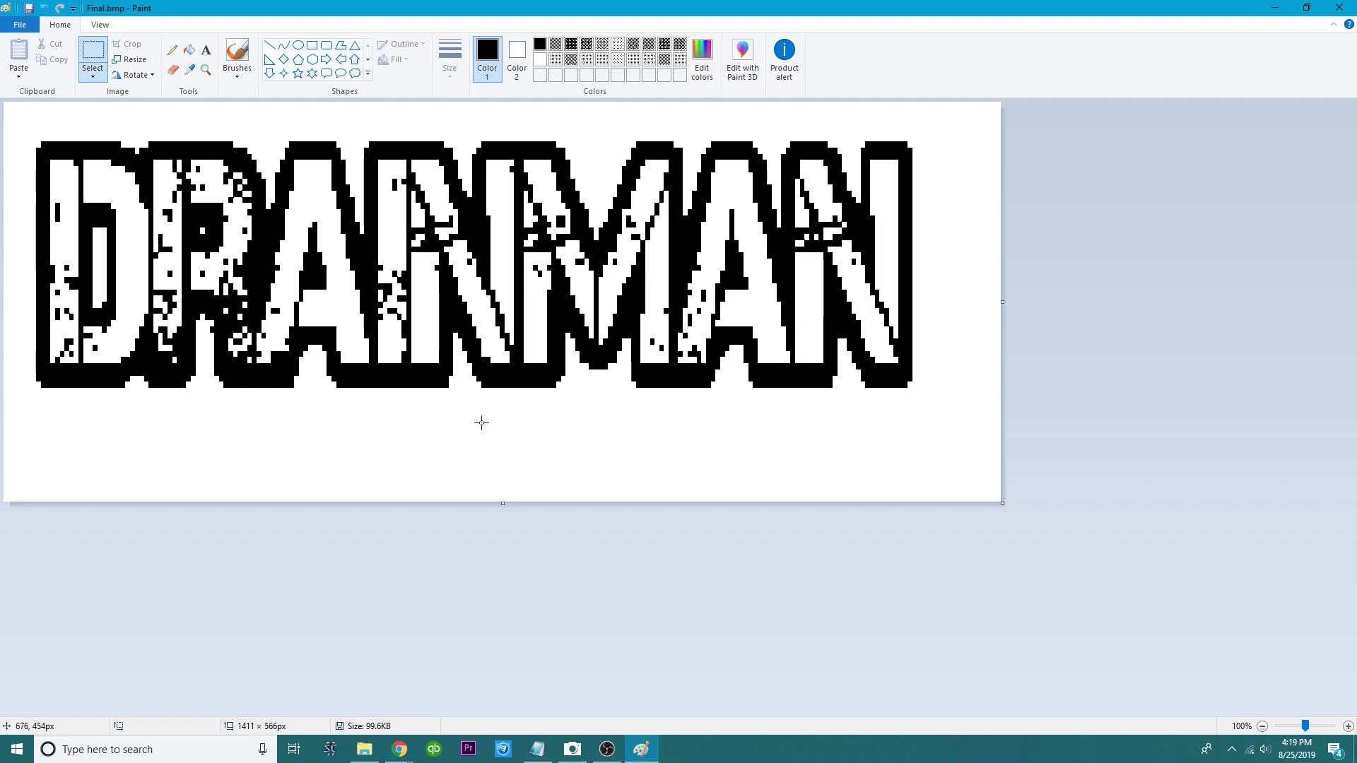
Choose the Eraser and wipe stray specks from the D and R
left_click(173, 69)
left_click(449, 60)
left_click_drag(60, 213, 74, 164)
mouse_move(54, 269)
left_mouse_down()
mouse_move(53, 313)
mouse_move(71, 354)
mouse_move(57, 359)
mouse_move(95, 350)
left_mouse_up()
mouse_move(178, 186)
left_mouse_down()
mouse_move(171, 347)
mouse_move(158, 257)
mouse_move(224, 178)
mouse_move(245, 193)
mouse_move(209, 257)
mouse_move(209, 230)
mouse_move(233, 266)
mouse_move(203, 169)
mouse_move(381, 261)
mouse_move(380, 310)
mouse_move(402, 280)
mouse_move(402, 354)
left_mouse_up()
mouse_move(284, 346)
left_mouse_down()
mouse_move(223, 277)
mouse_move(257, 371)
left_mouse_up()
Erase specks inside the N, M and A, undoing an accidental diagonal stroke
mouse_move(442, 221)
left_mouse_down()
mouse_move(460, 249)
mouse_move(418, 222)
mouse_move(425, 261)
mouse_move(416, 235)
left_mouse_up()
mouse_move(527, 227)
left_mouse_down()
mouse_move(571, 268)
mouse_move(575, 243)
mouse_move(645, 221)
mouse_move(691, 309)
mouse_move(661, 349)
left_mouse_up()
mouse_move(813, 256)
left_mouse_down()
mouse_move(876, 243)
mouse_move(873, 283)
left_mouse_up()
left_click_drag(425, 229, 434, 253)
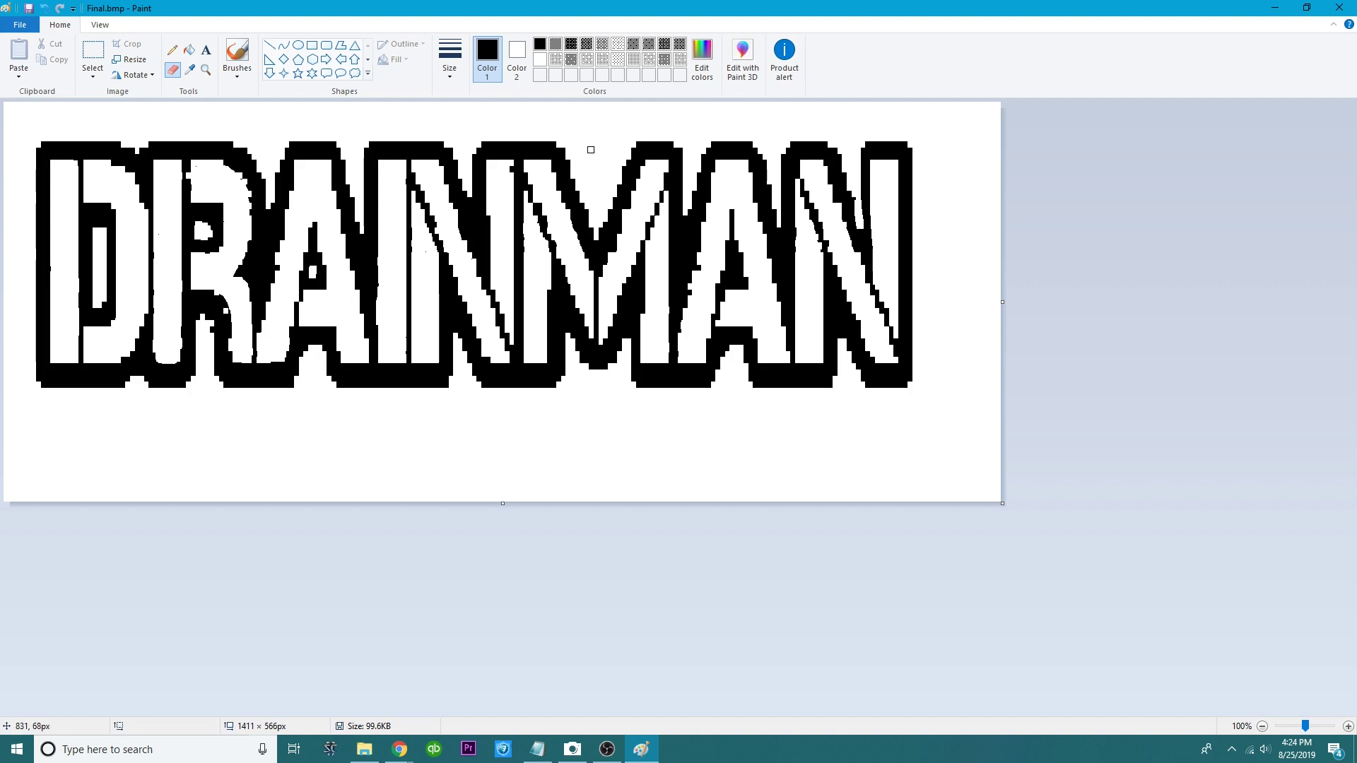
mouse_move(590, 150)
left_mouse_down()
mouse_move(502, 208)
mouse_move(273, 422)
left_mouse_up()
key("ctrl+z")
Save the cleaned Final.bmp
left_click(20, 25)
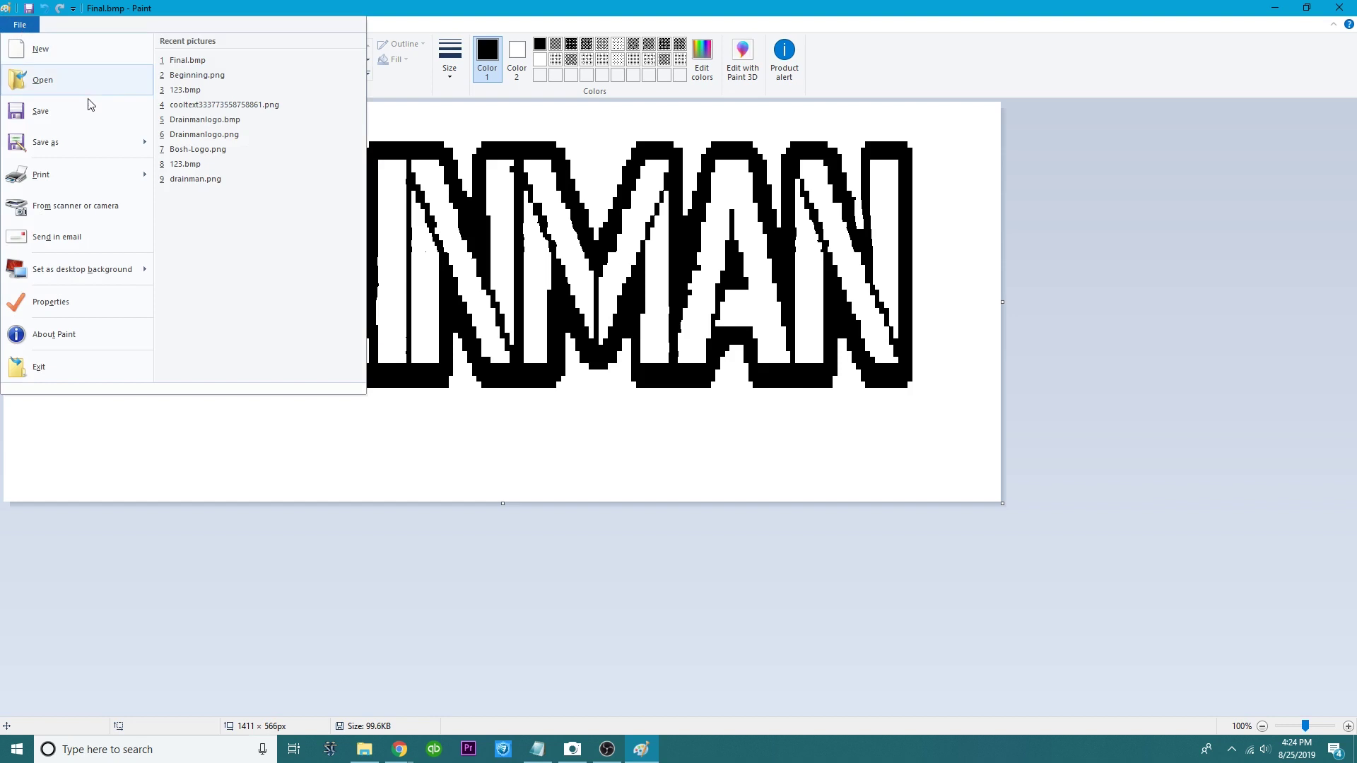
left_click(59, 116)
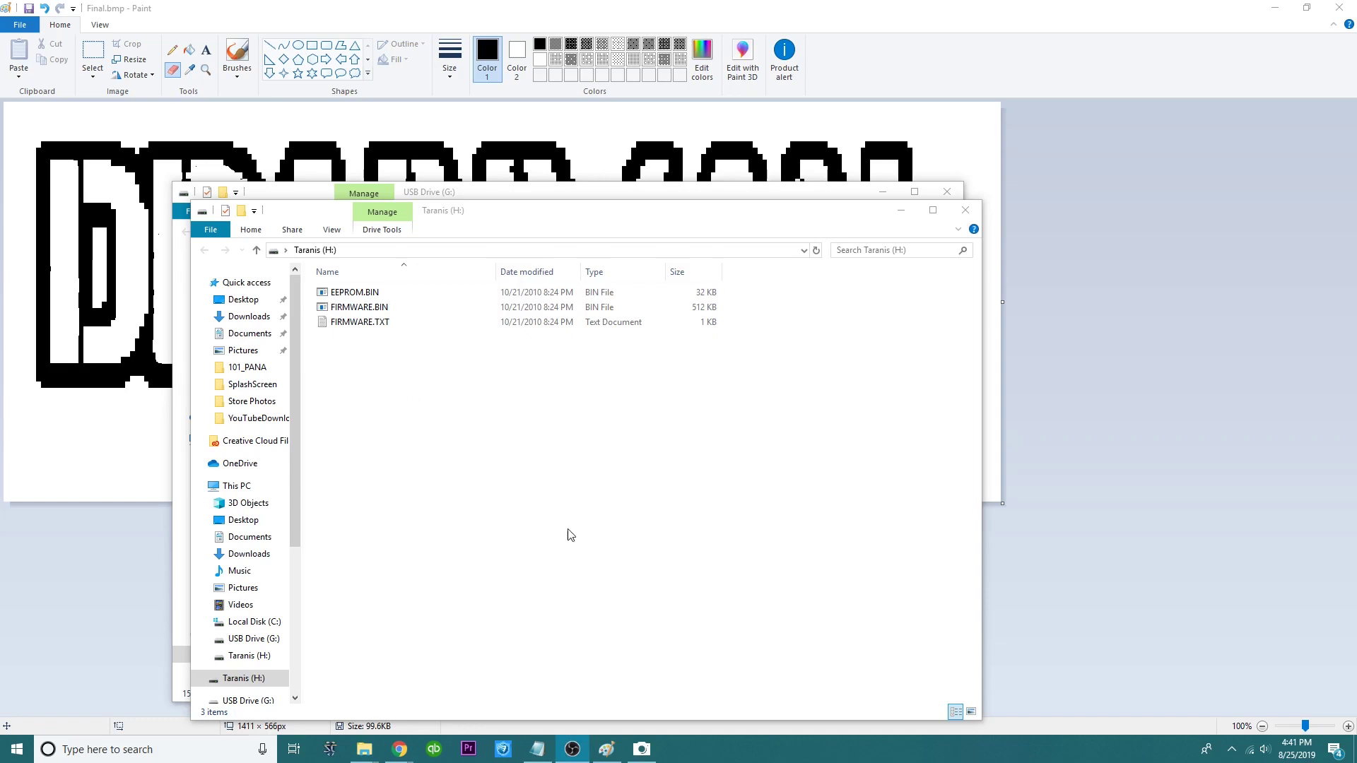
Launch OpenTX Companion 2.2 by searching 'companion' from the Windows taskbar
left_click(111, 757)
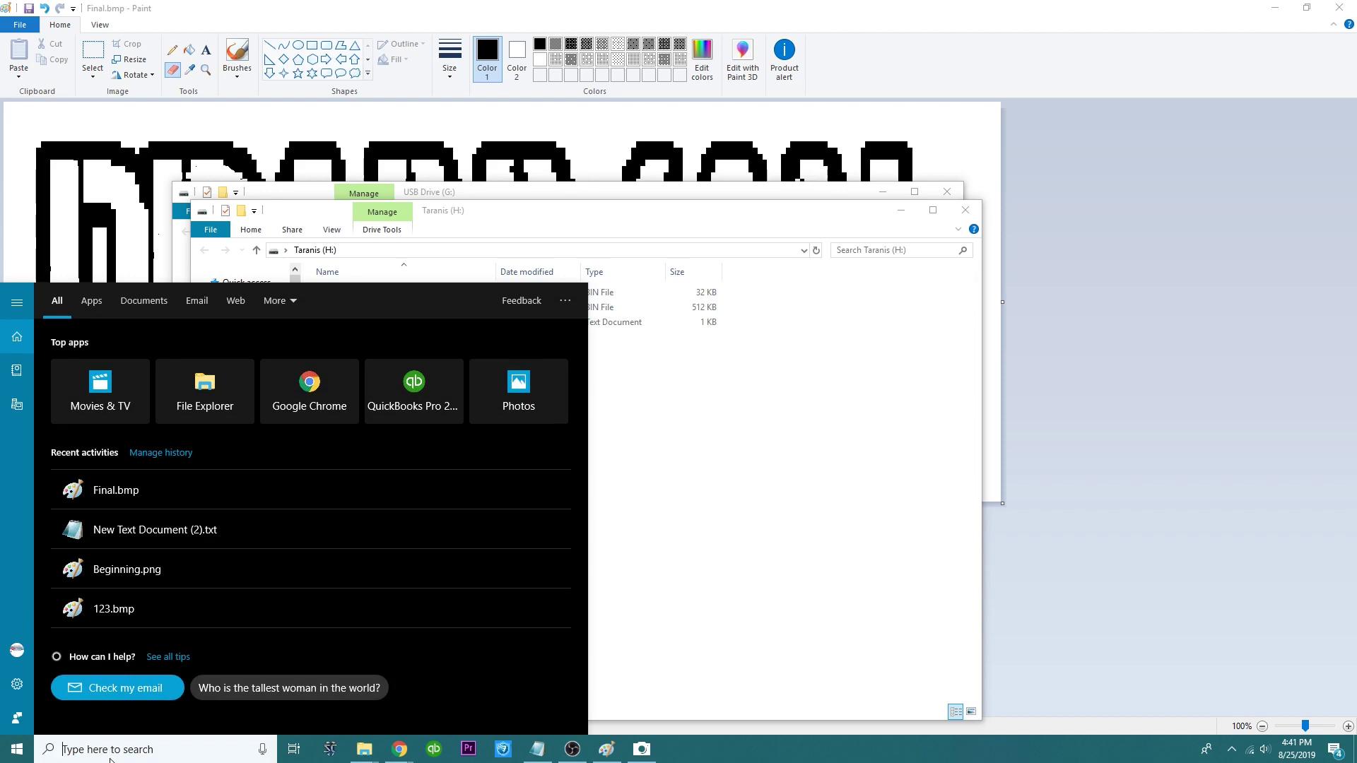
type("companion")
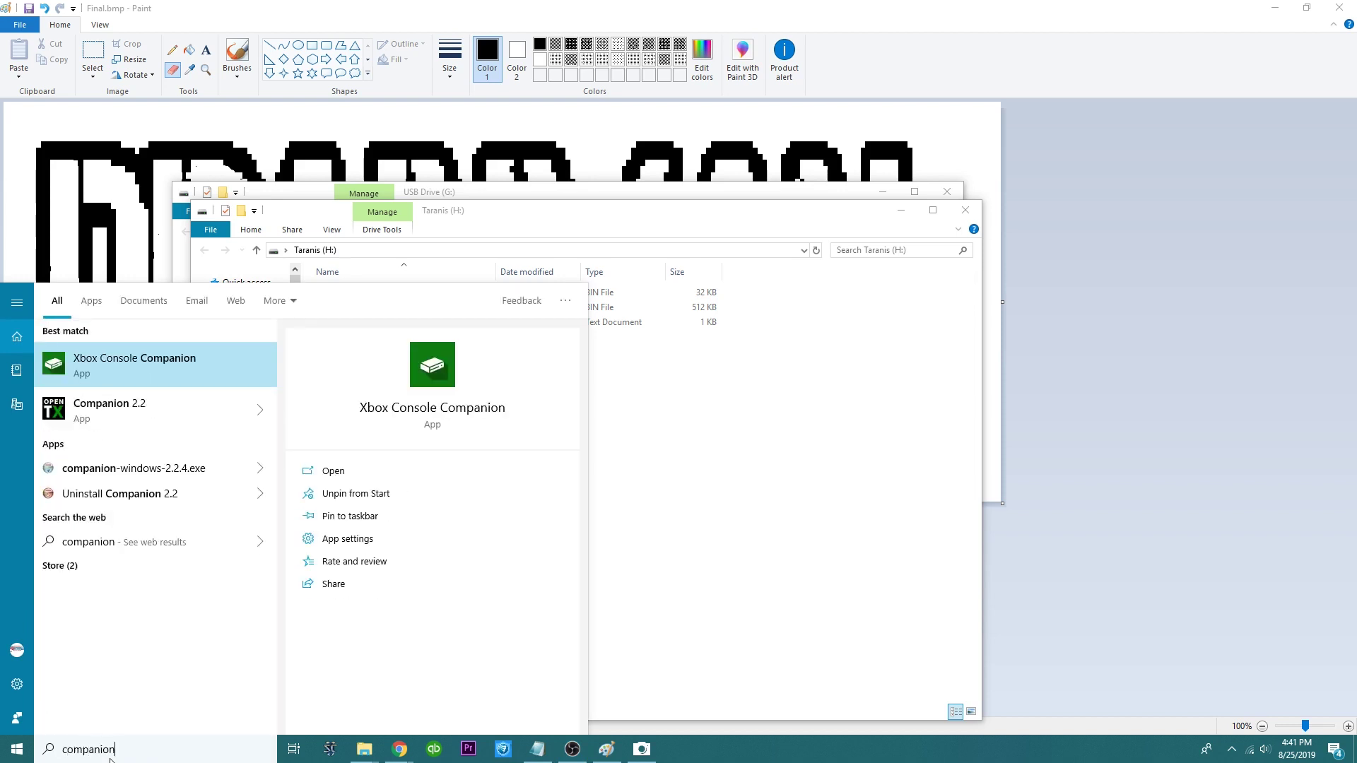
left_click(261, 413)
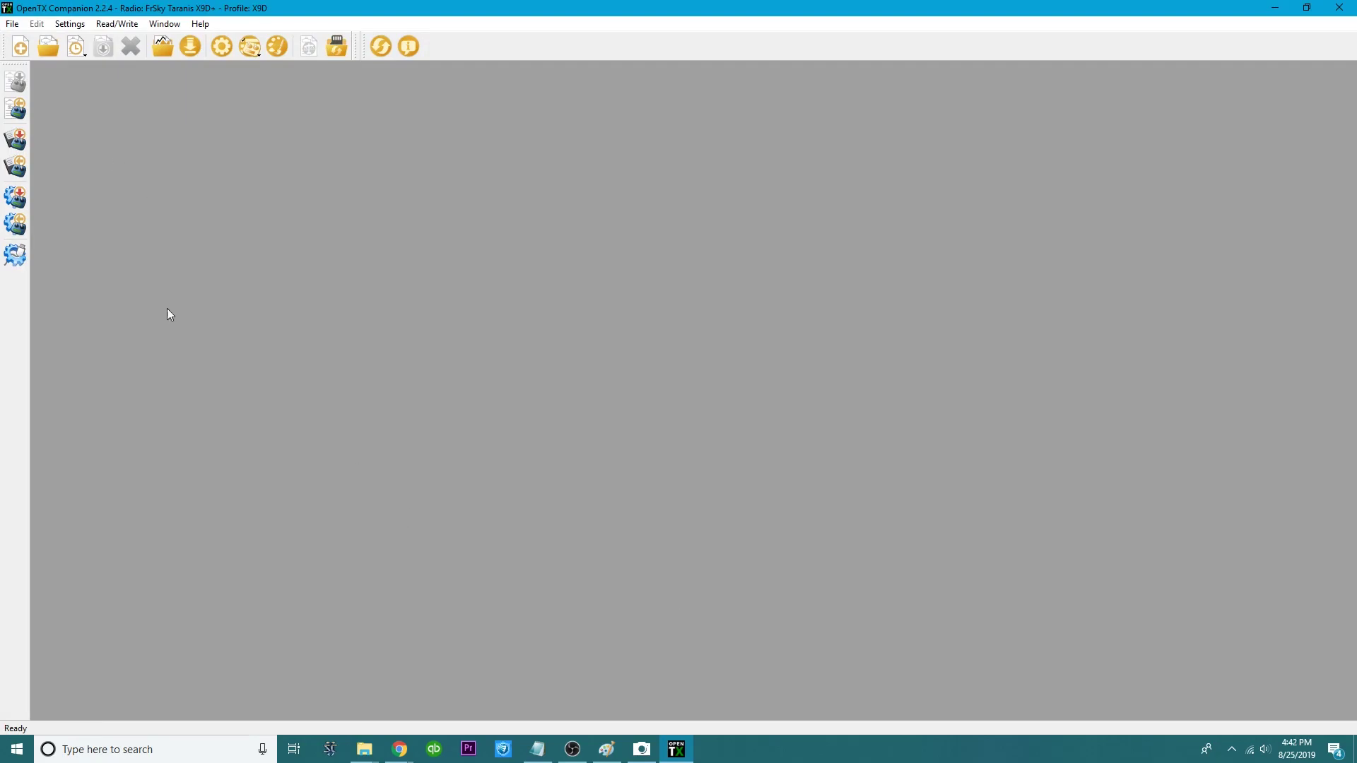
Read the radio's models into document1.otx, confirm the profile settings, and start firmware flashing with x9D.bin
left_click(14, 110)
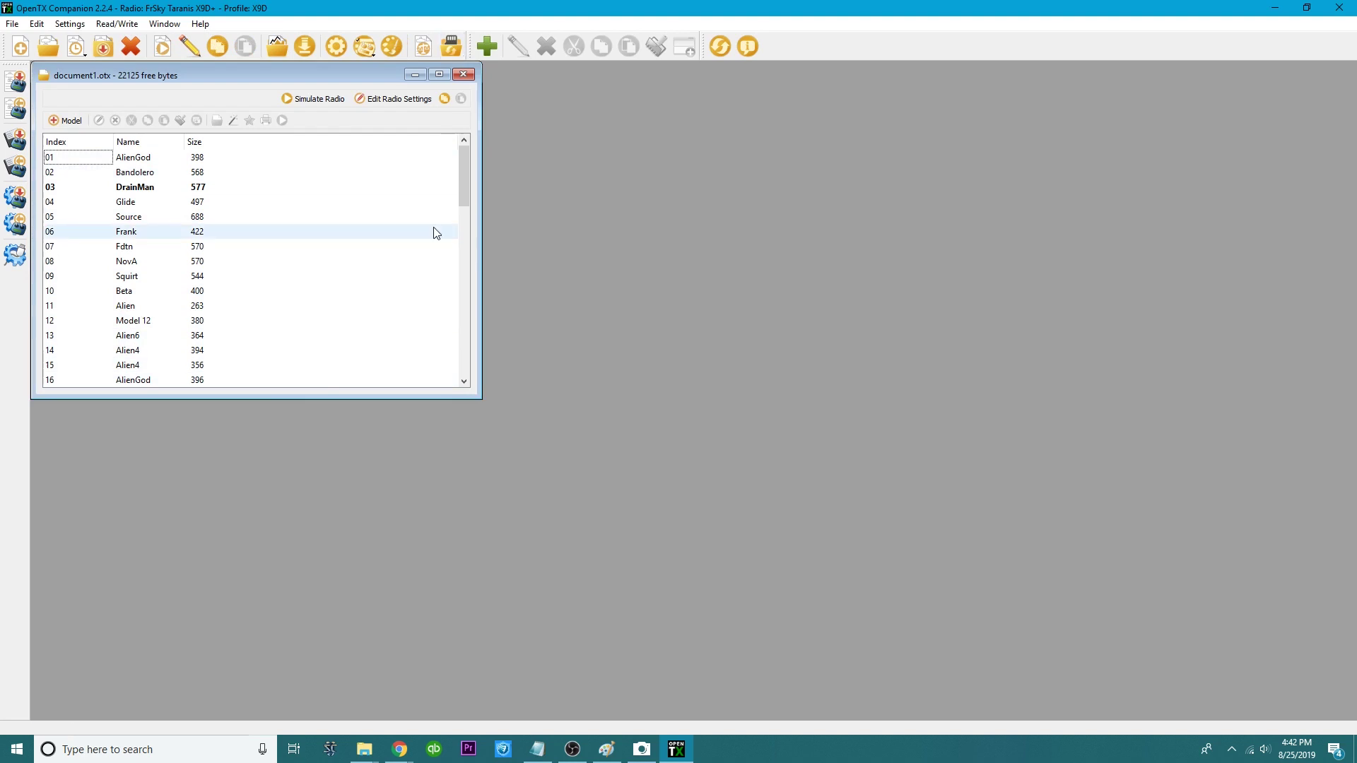
left_click(336, 46)
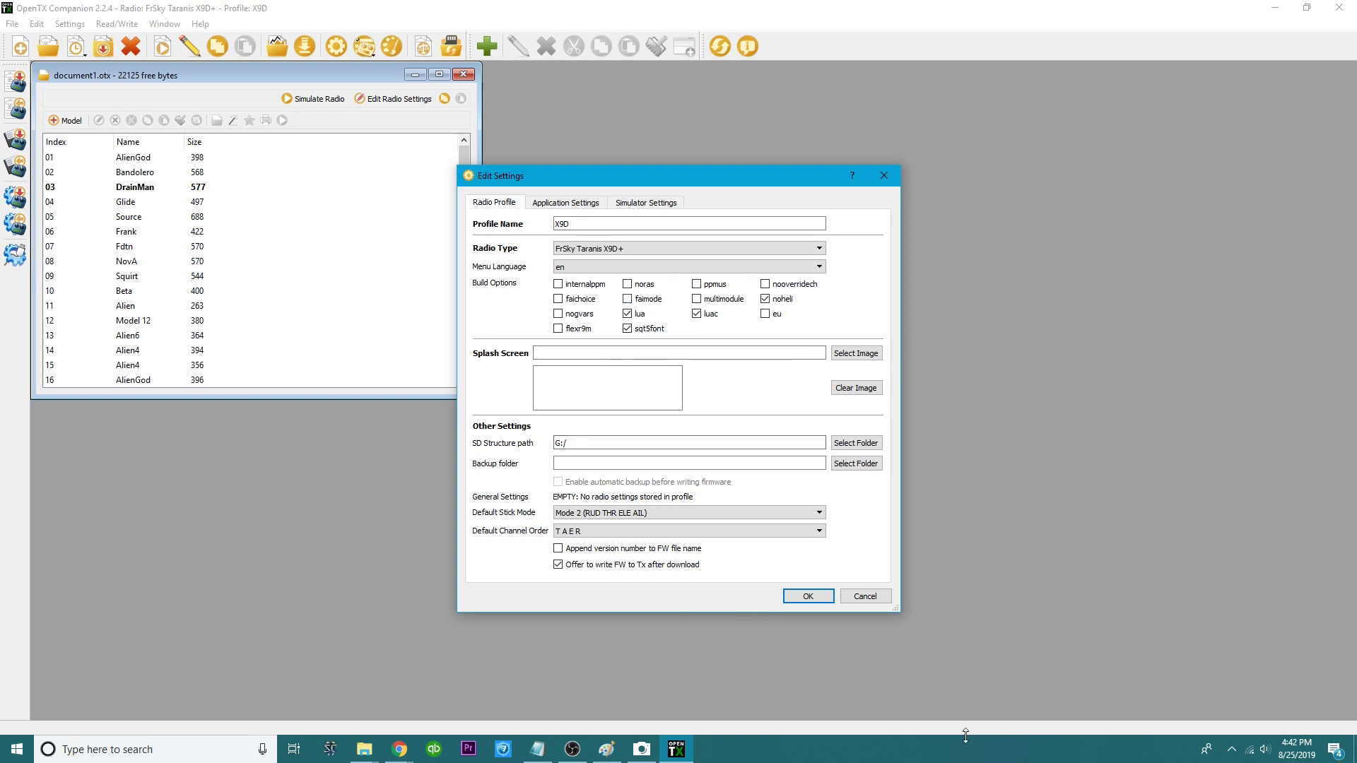
left_click(809, 599)
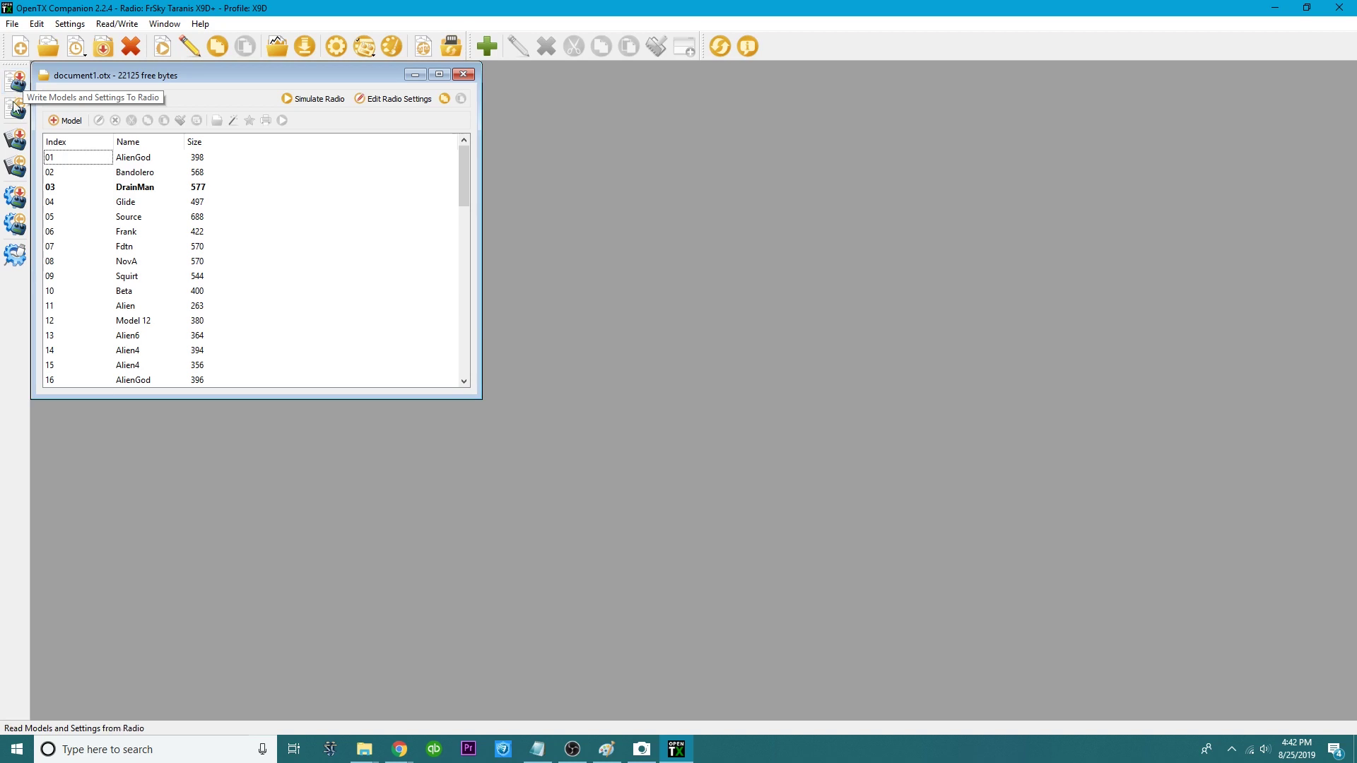
left_click(12, 200)
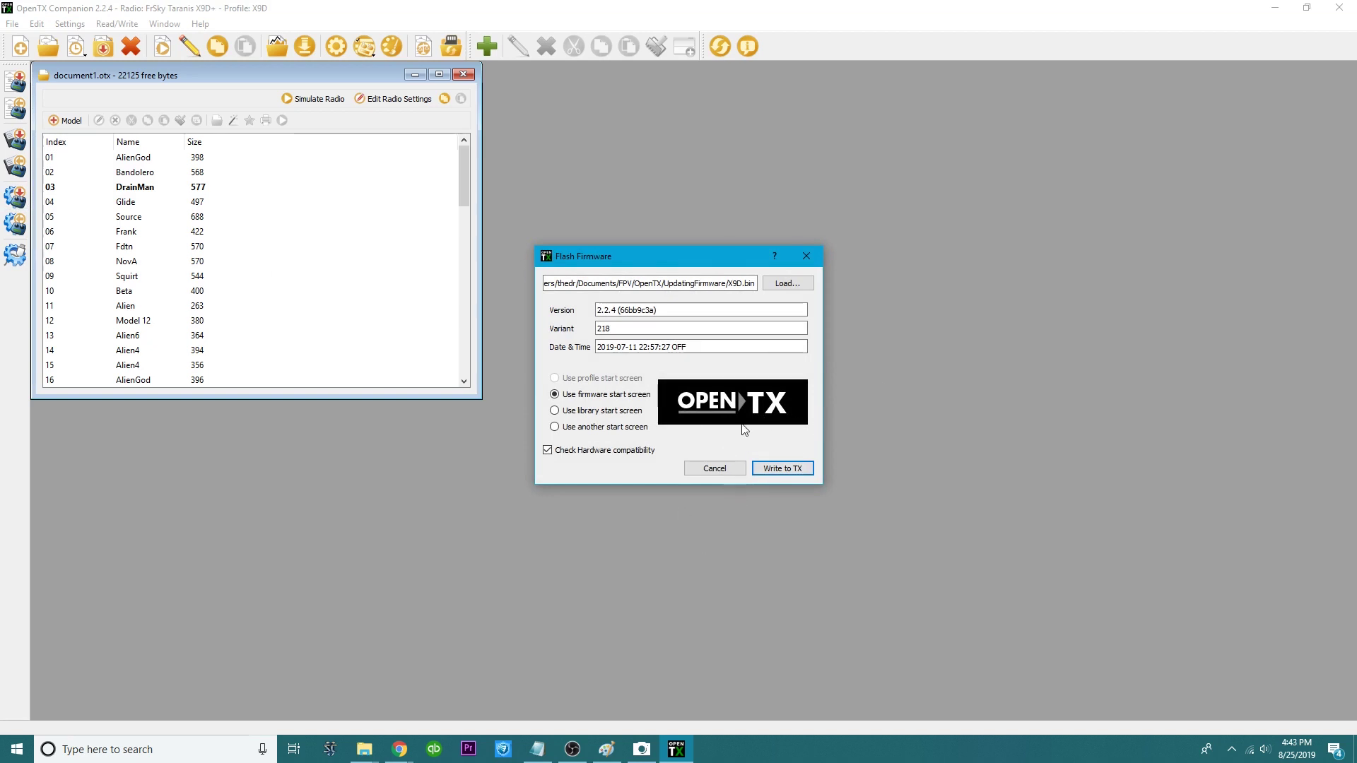
Set the start screen to Final.bmp from Documents > FPV > SplashScreen, showing the DRAINMAN logo
left_click(554, 428)
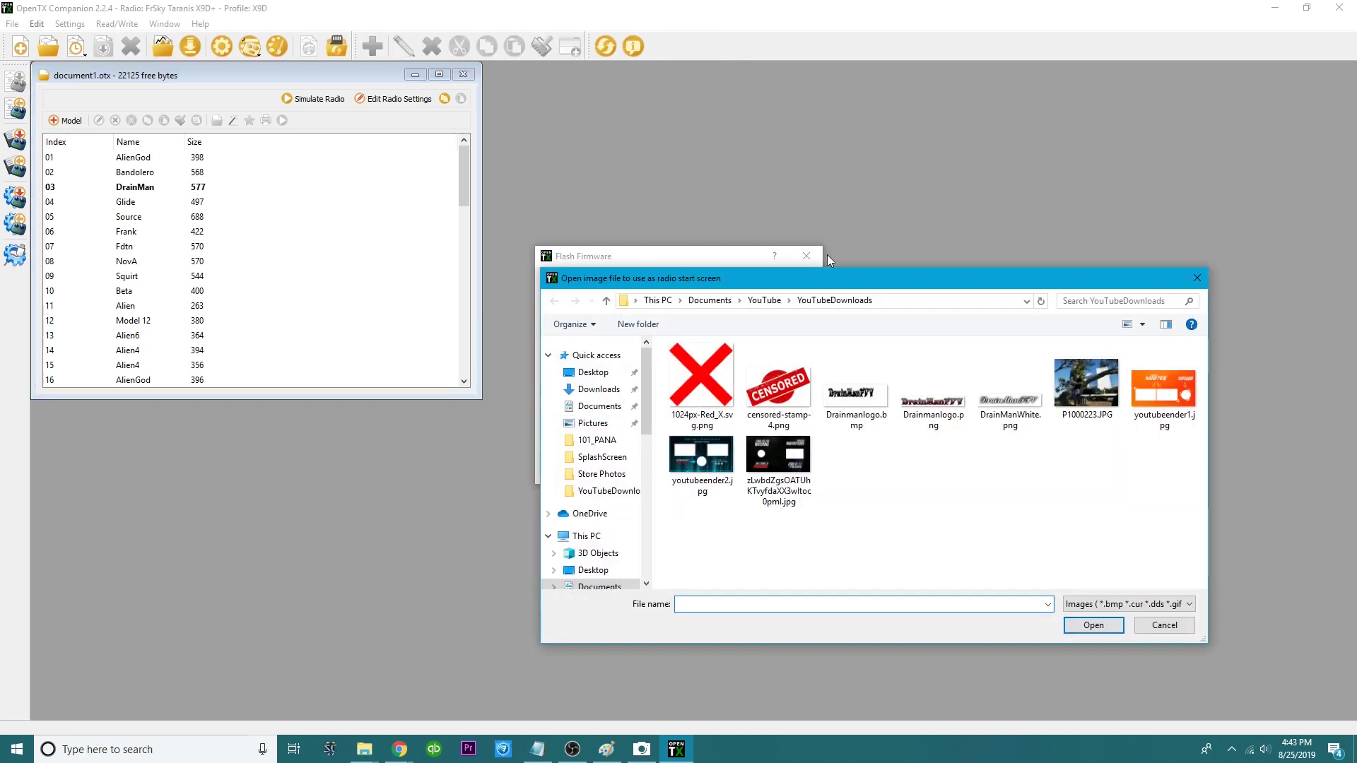
left_click_drag(876, 290, 825, 234)
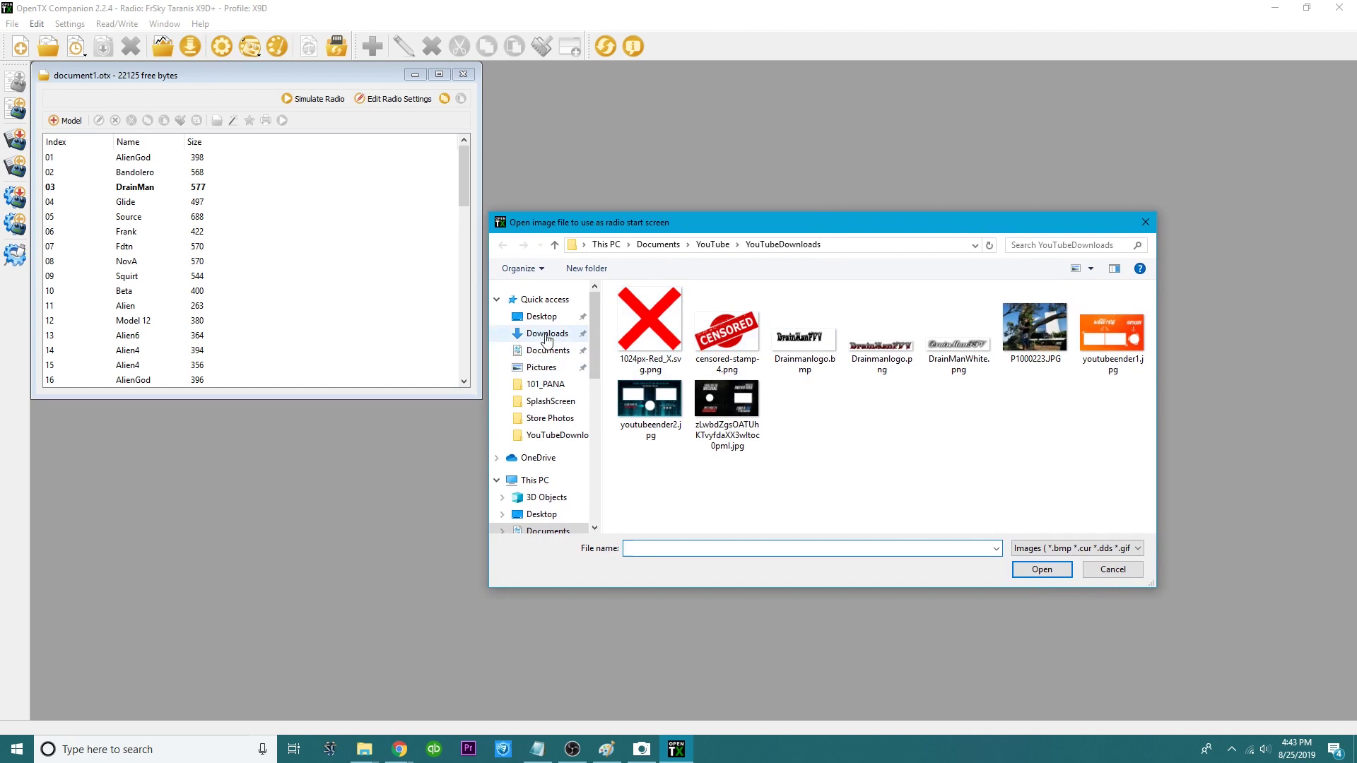
left_click(548, 351)
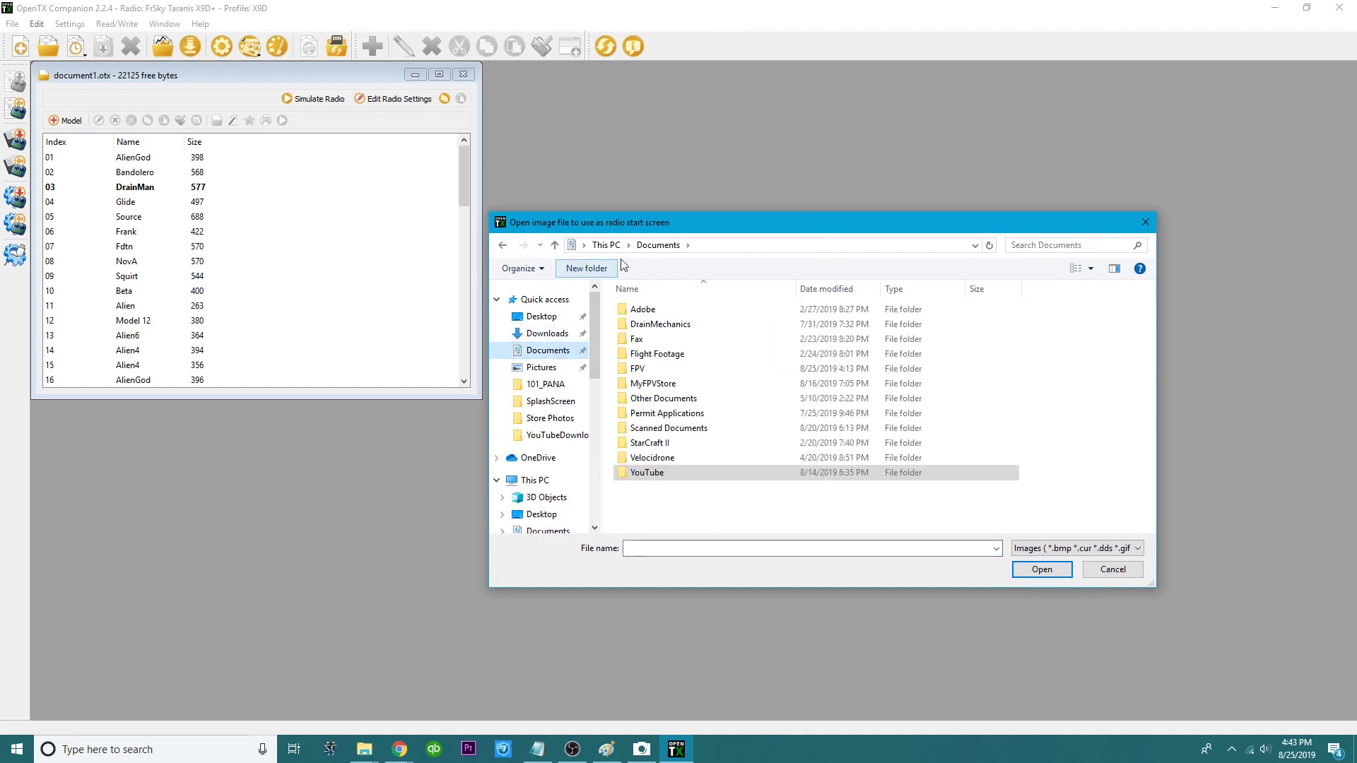
double_click(639, 367)
scroll(728, 410, "down", 4)
left_click(677, 438)
double_click(677, 437)
left_click(730, 303)
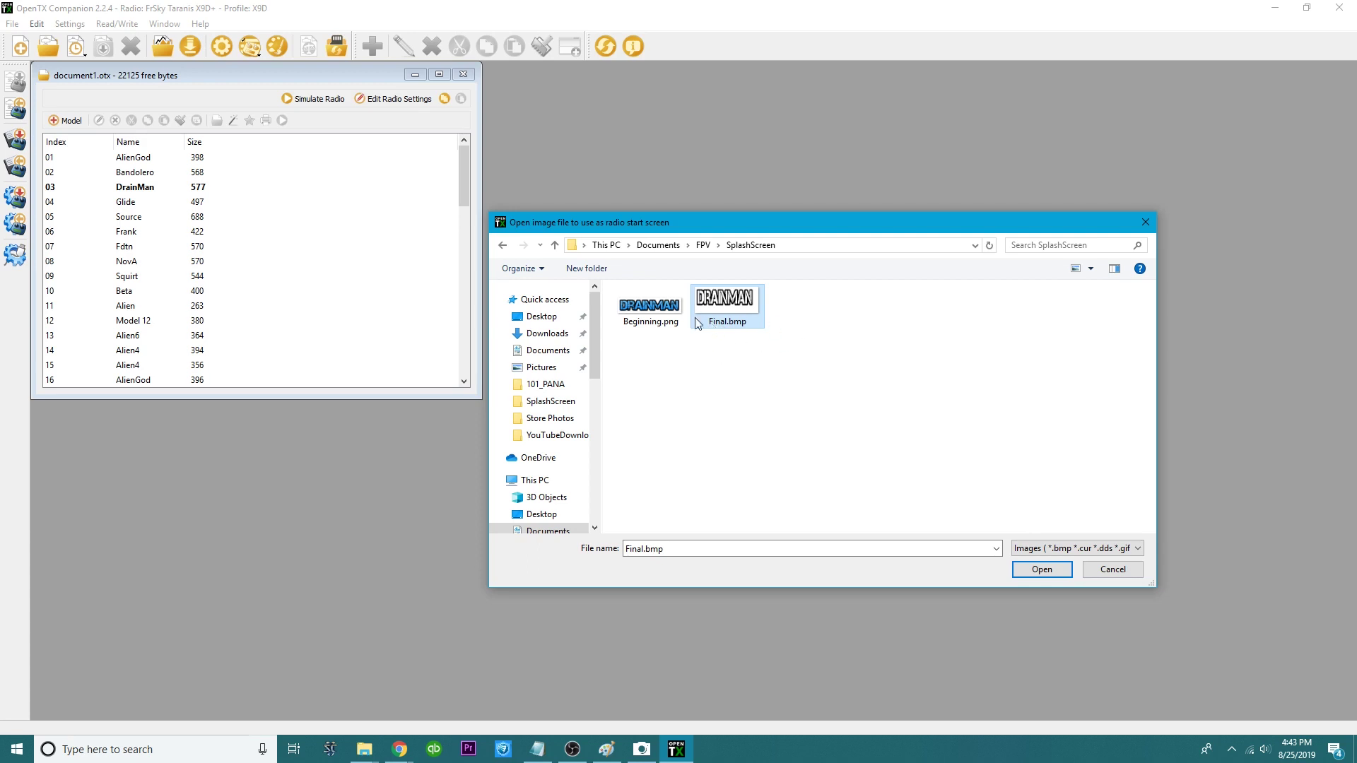
left_click(1041, 568)
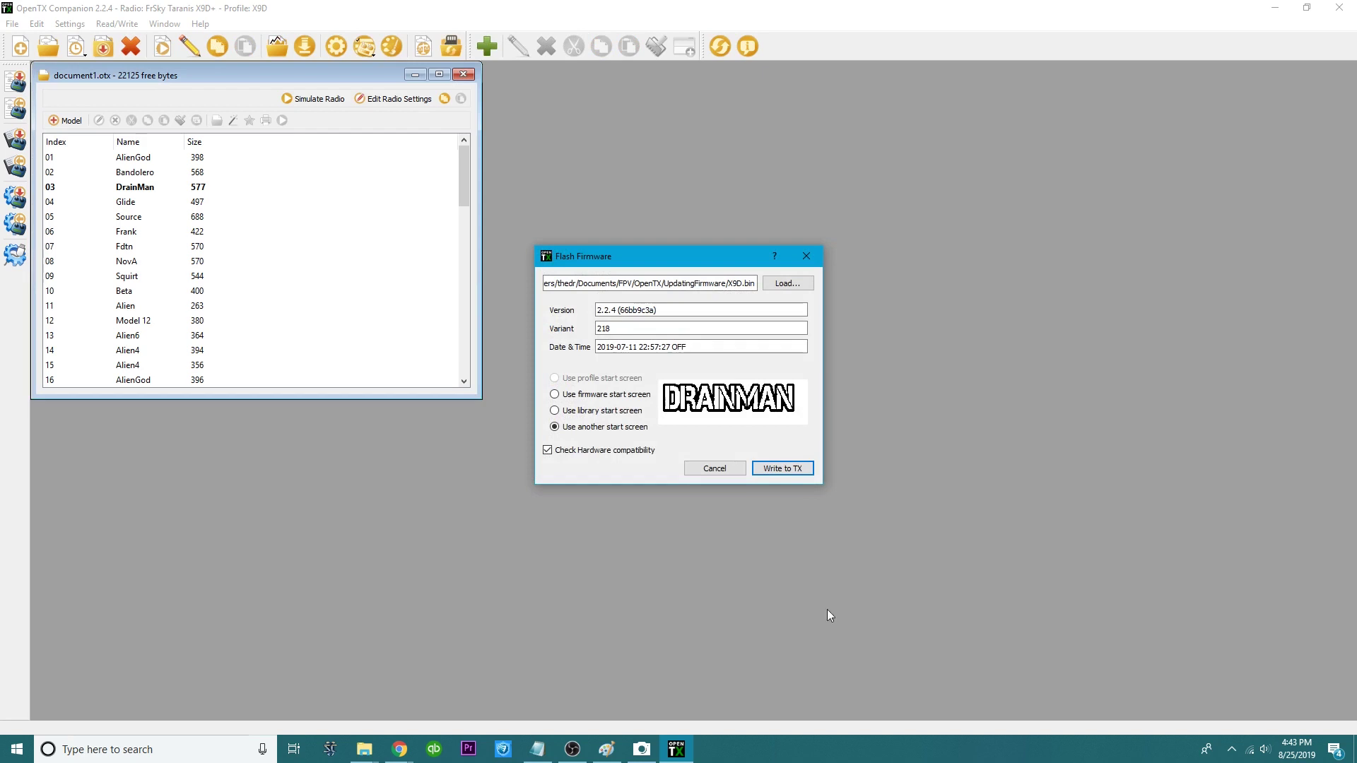
Write the firmware with the DRAINMAN start screen to the radio and close the finished progress window
left_click(781, 469)
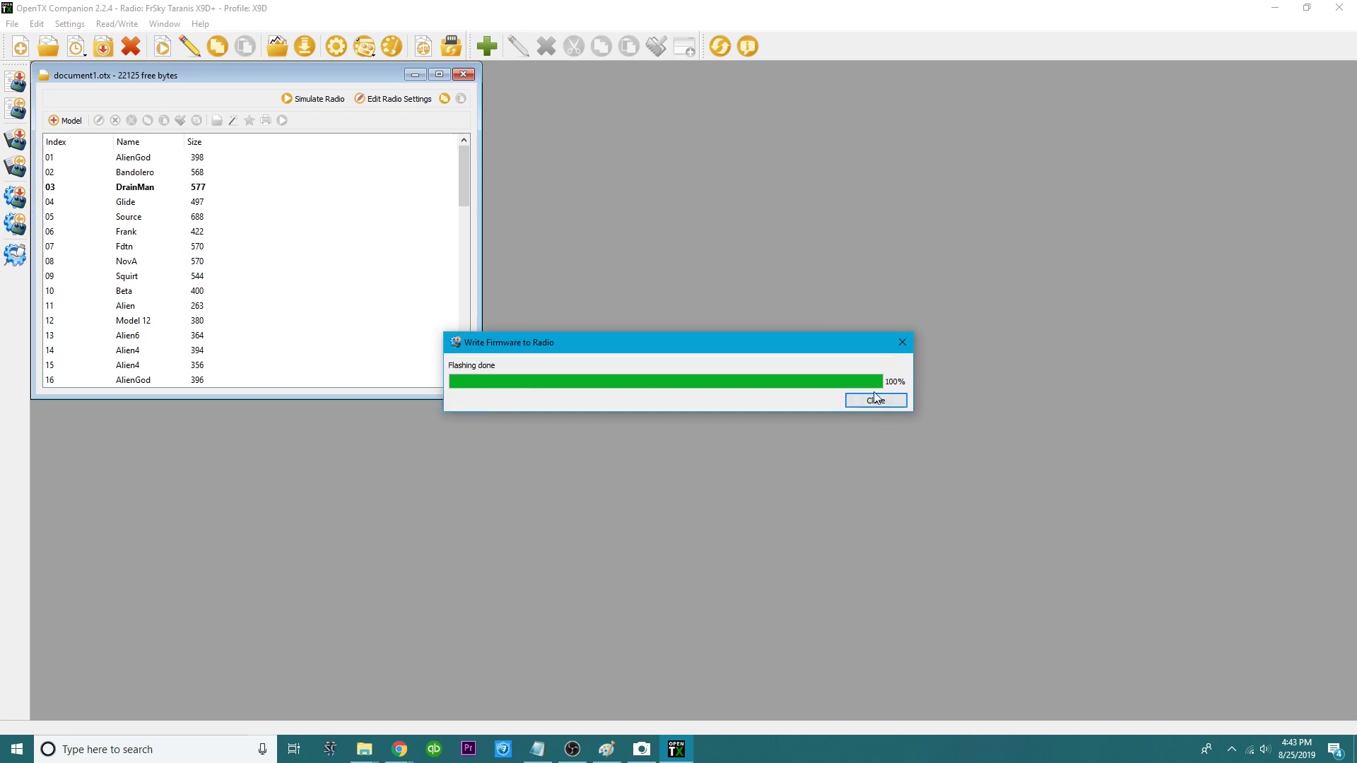
left_click(875, 401)
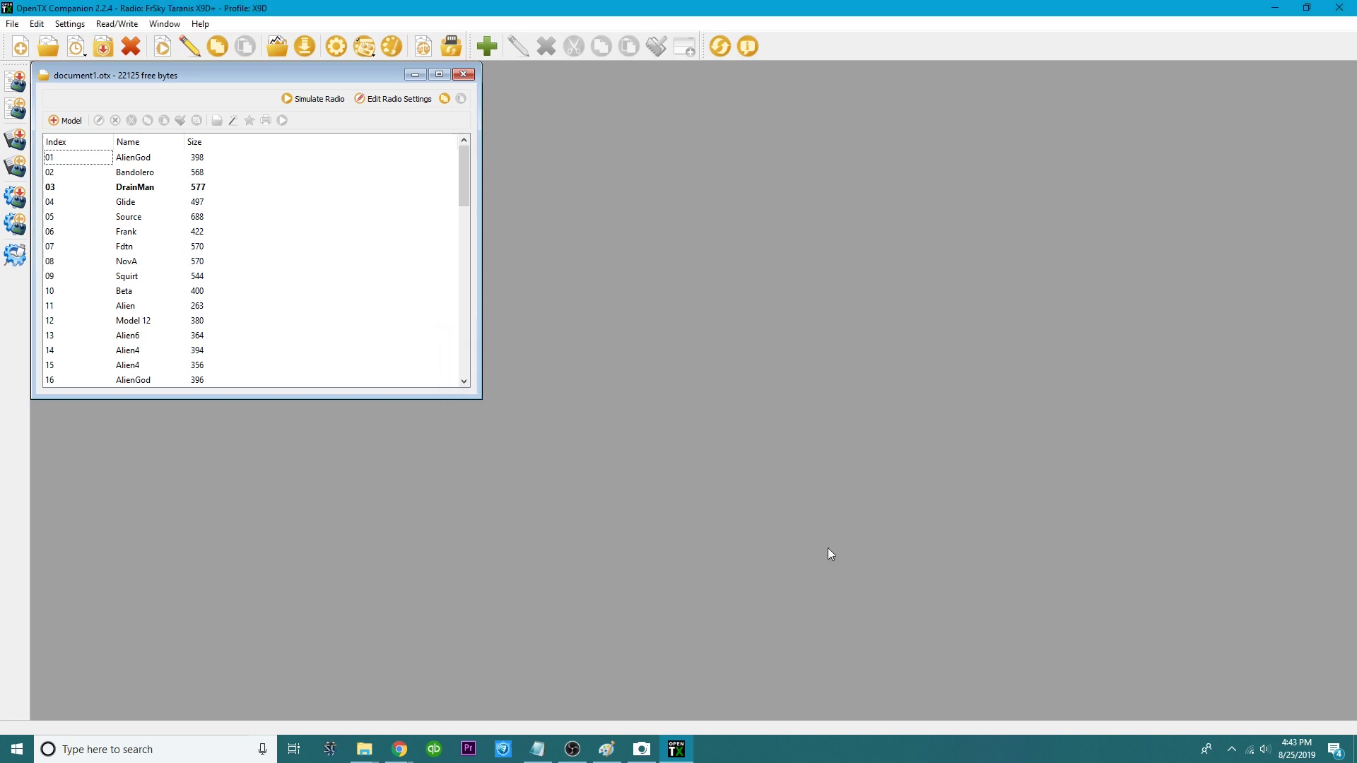